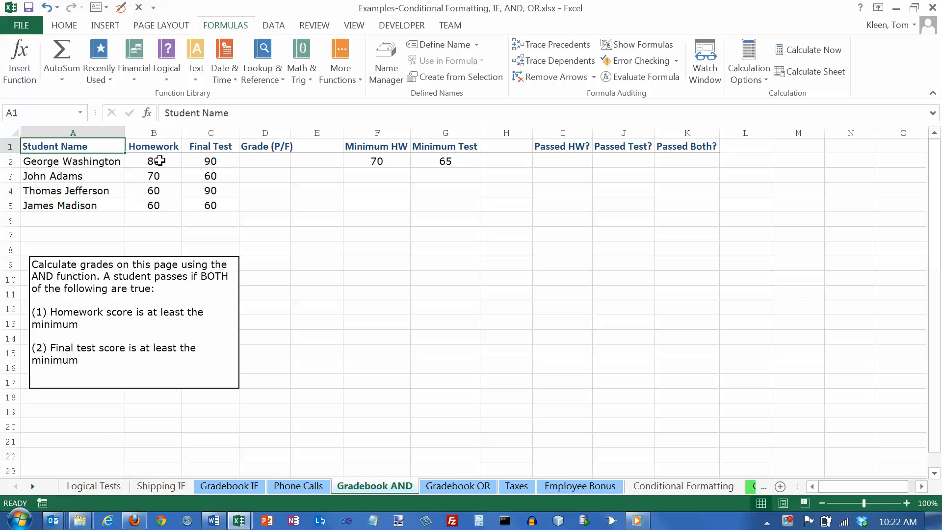
# - Examine the student names, their homework and final test scores, and the Grade (P/F) column in rows 2 to 5
pyautogui.click(70, 160)
pyautogui.click(159, 162)
pyautogui.click(204, 160)
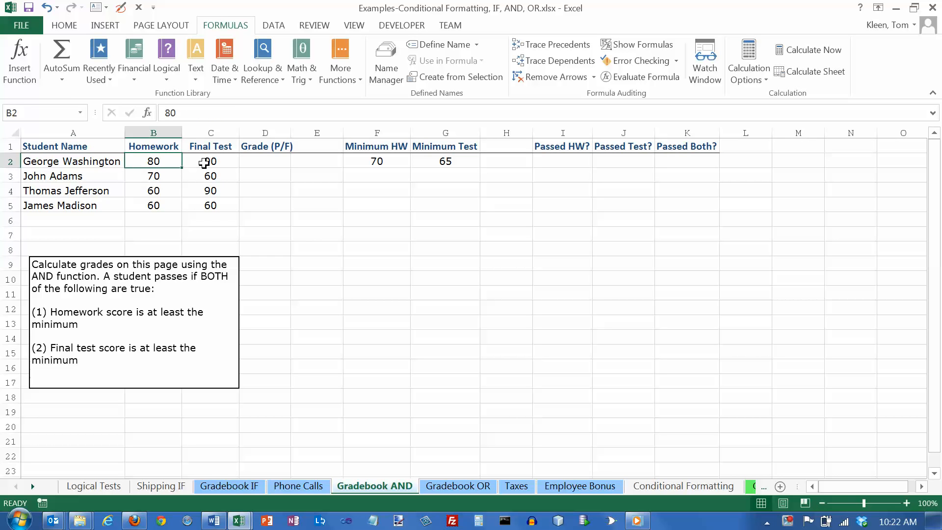
pyautogui.click(98, 159)
pyautogui.click(149, 160)
pyautogui.click(206, 162)
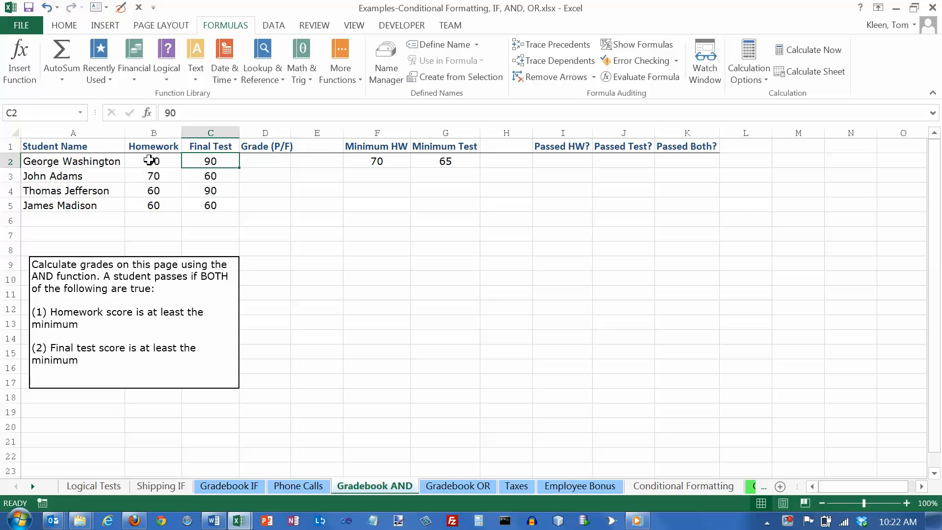
pyautogui.moveTo(74, 160); pyautogui.dragTo(80, 200)
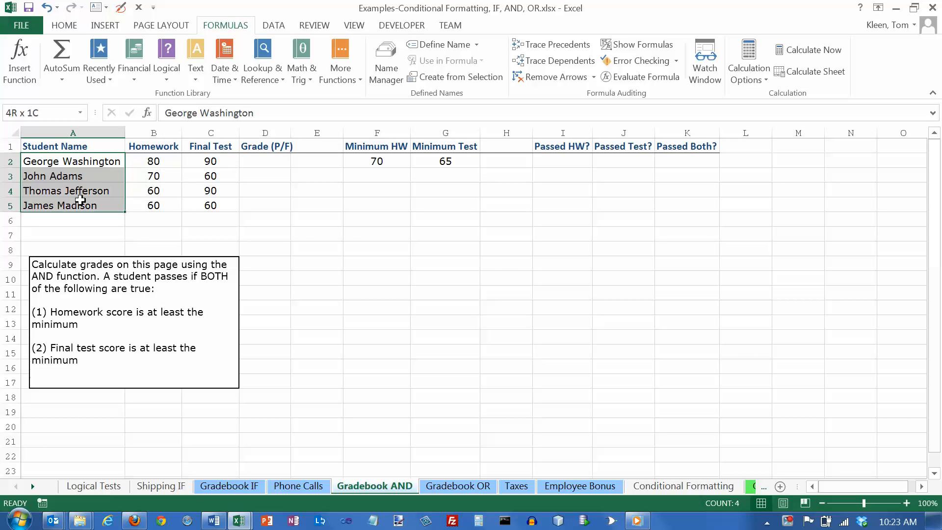
pyautogui.moveTo(151, 161); pyautogui.dragTo(156, 205)
pyautogui.moveTo(208, 160); pyautogui.dragTo(208, 205)
pyautogui.moveTo(257, 159); pyautogui.dragTo(259, 204)
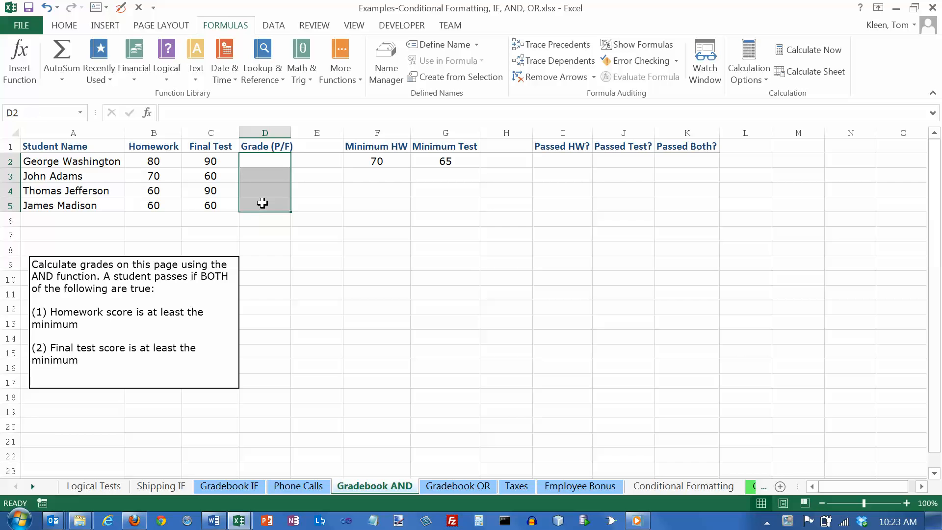
# - Compare the first student's homework and final test scores with the minimum homework and minimum test values in F2 and G2
pyautogui.click(153, 161)
pyautogui.write('80')
pyautogui.hotkey('ctrl', 'Return')
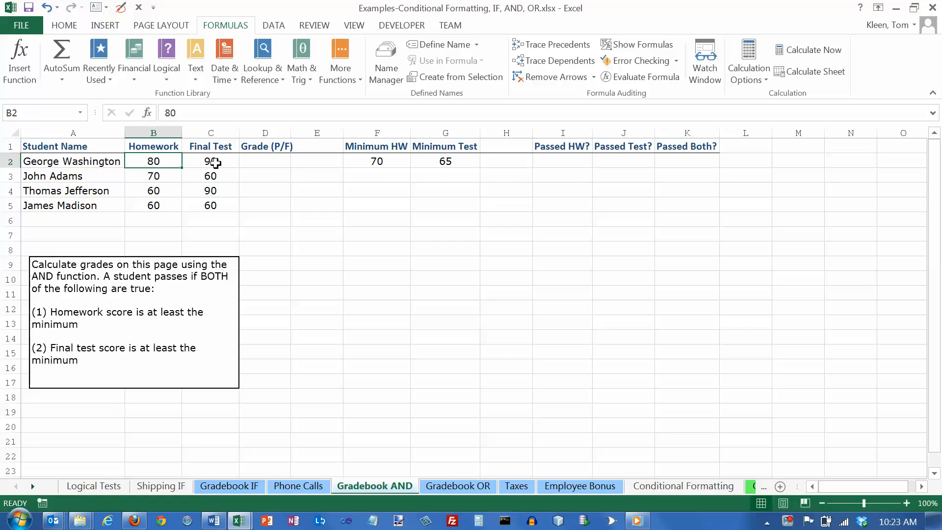
pyautogui.keyDown('ctrl'); pyautogui.click(378, 162); pyautogui.keyUp('ctrl')
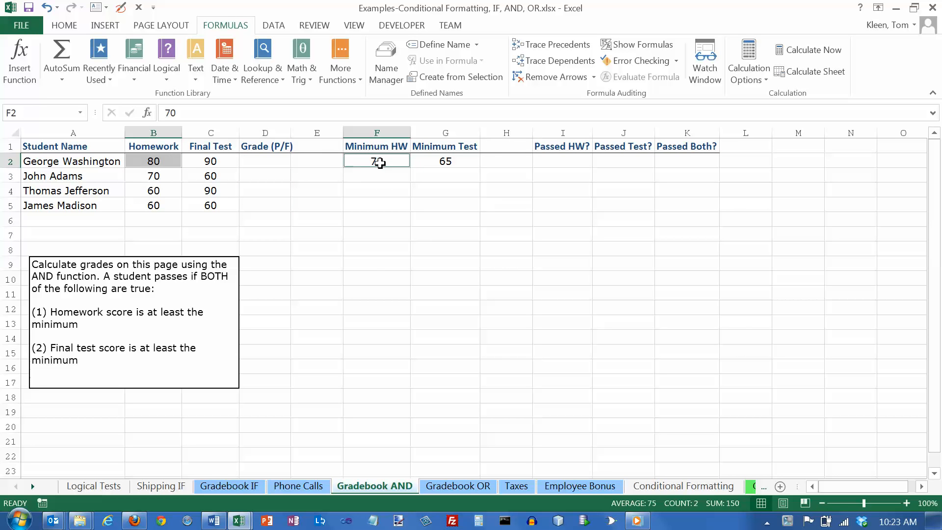
pyautogui.click(218, 162)
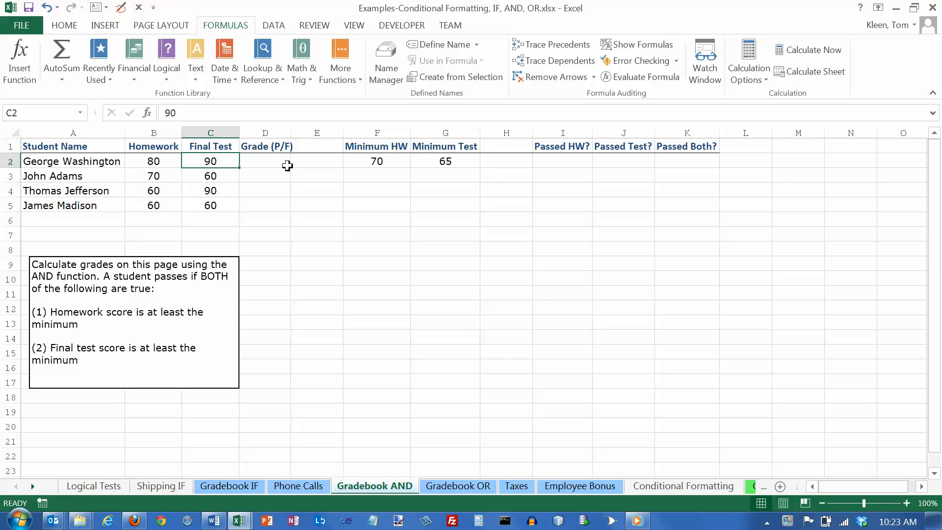
pyautogui.keyDown('ctrl'); pyautogui.click(441, 162); pyautogui.keyUp('ctrl')
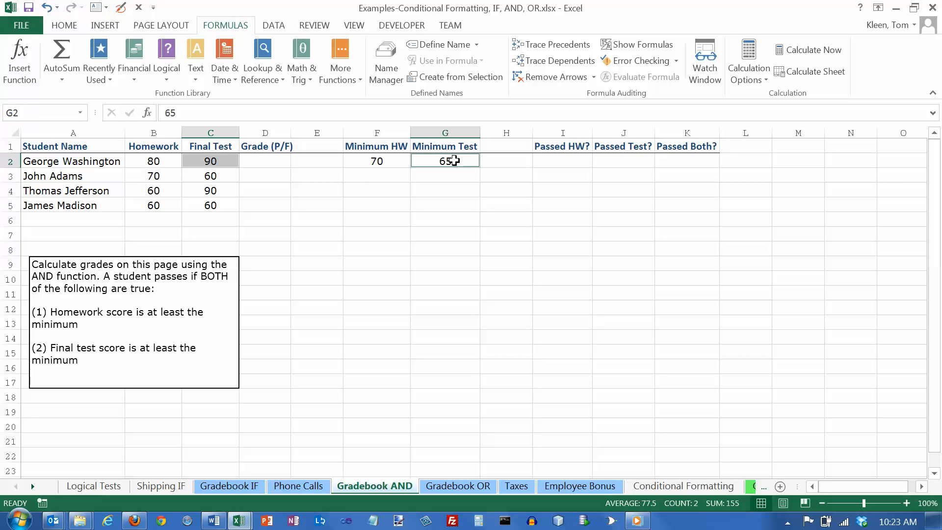
pyautogui.click(158, 161)
pyautogui.click(192, 161)
pyautogui.click(165, 161)
pyautogui.click(194, 160)
pyautogui.click(177, 160)
pyautogui.click(193, 160)
pyautogui.click(164, 160)
pyautogui.click(195, 161)
pyautogui.click(161, 162)
pyautogui.click(198, 161)
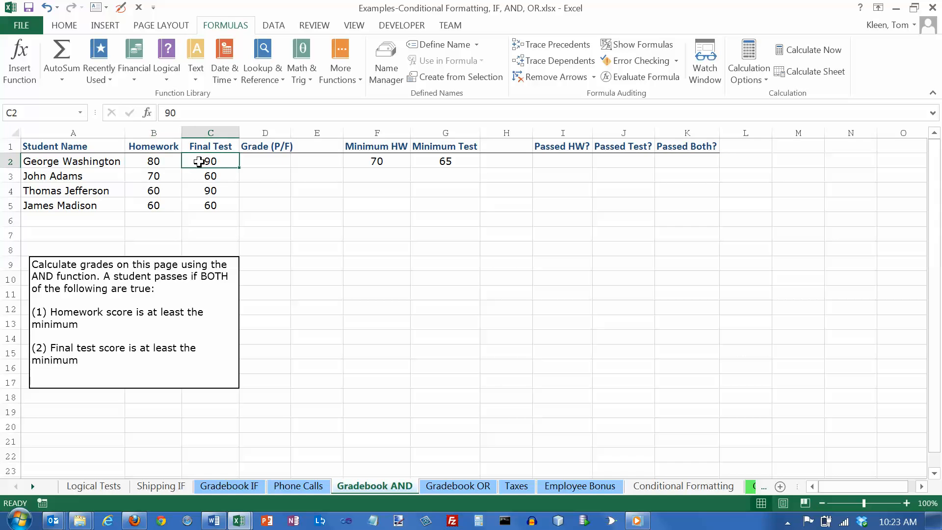
pyautogui.click(162, 161)
pyautogui.click(194, 161)
pyautogui.click(158, 162)
pyautogui.click(196, 161)
# - Enter =B2>=$F$2 in I2 under Passed HW? to test the first student's homework score against the minimum
pyautogui.click(551, 161)
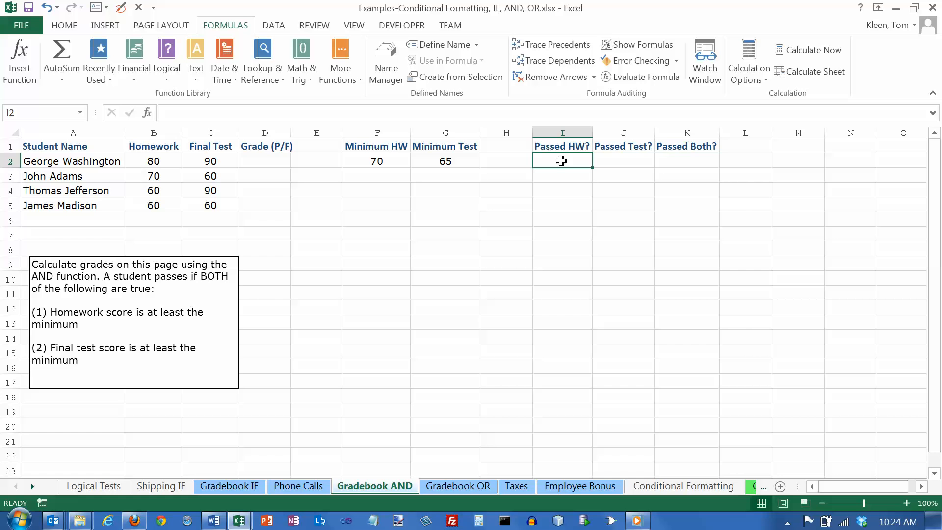
pyautogui.moveTo(565, 130); pyautogui.dragTo(681, 127)
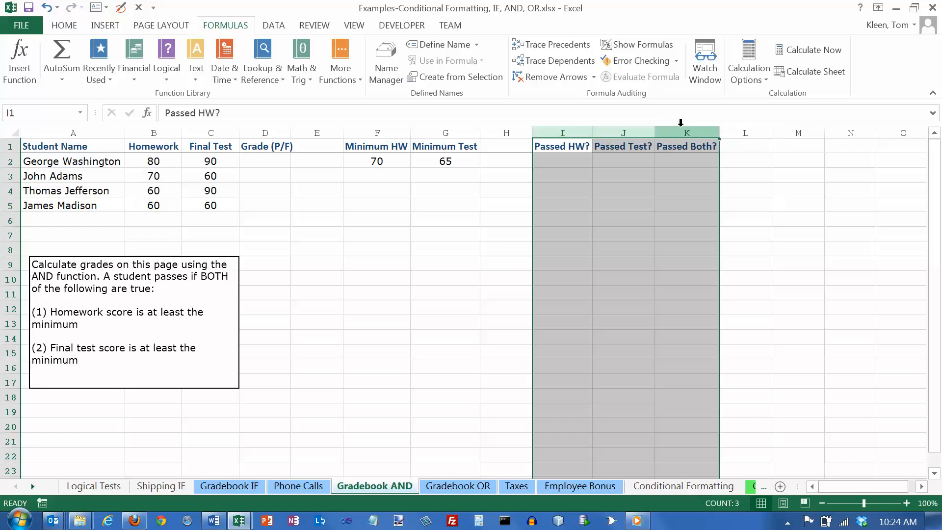
pyautogui.click(566, 130)
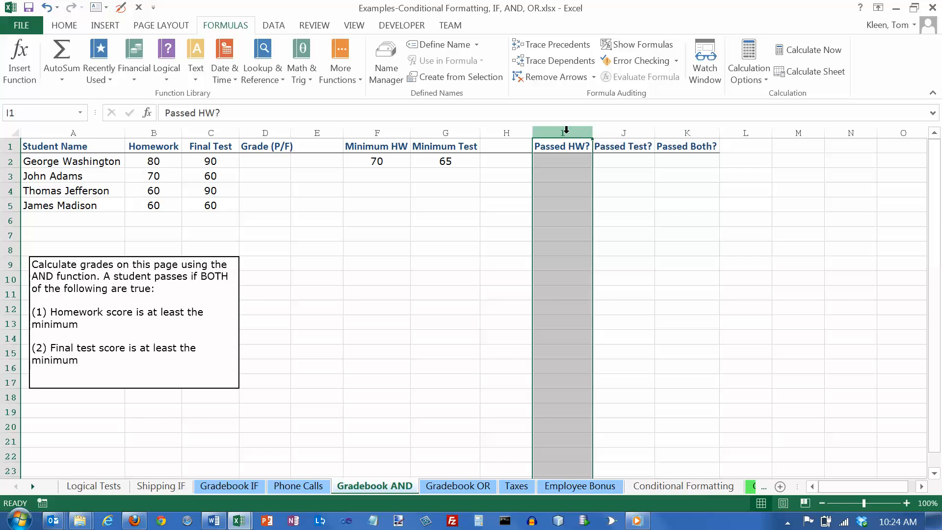
pyautogui.click(560, 161)
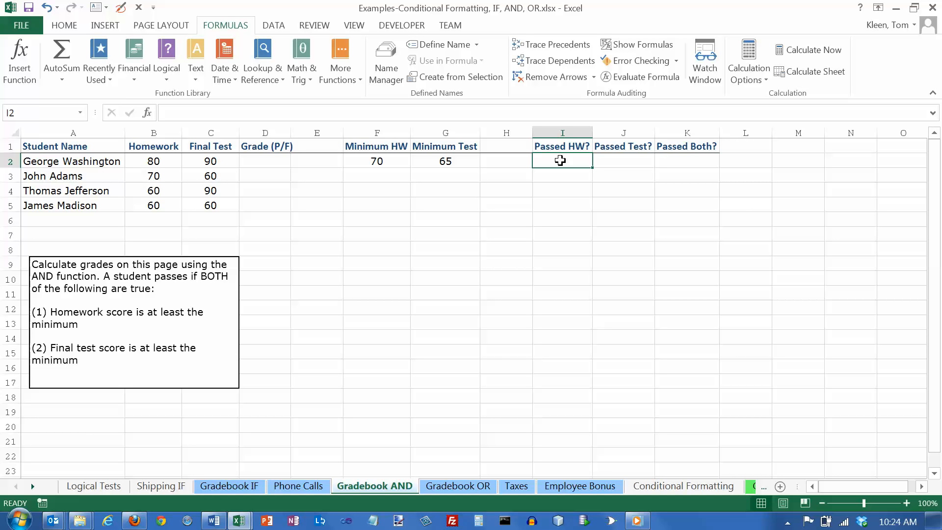
pyautogui.write('=')
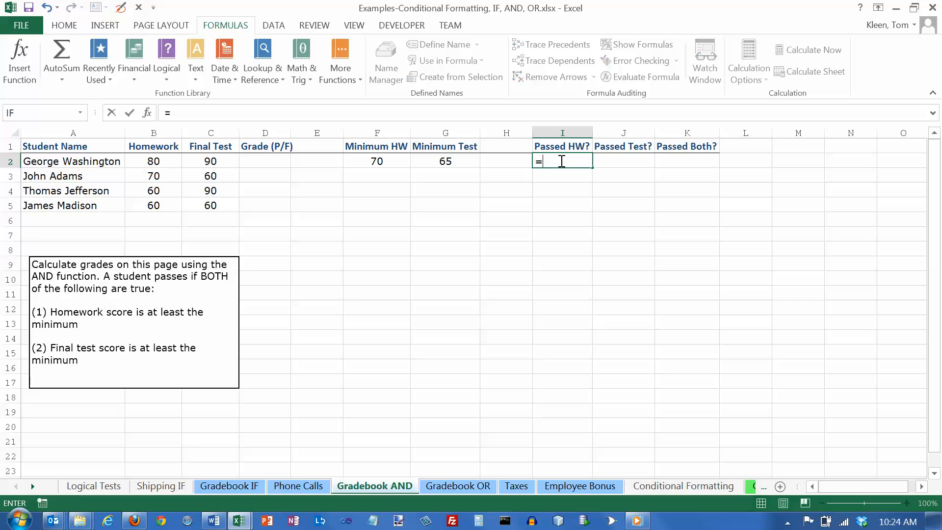
pyautogui.click(163, 161)
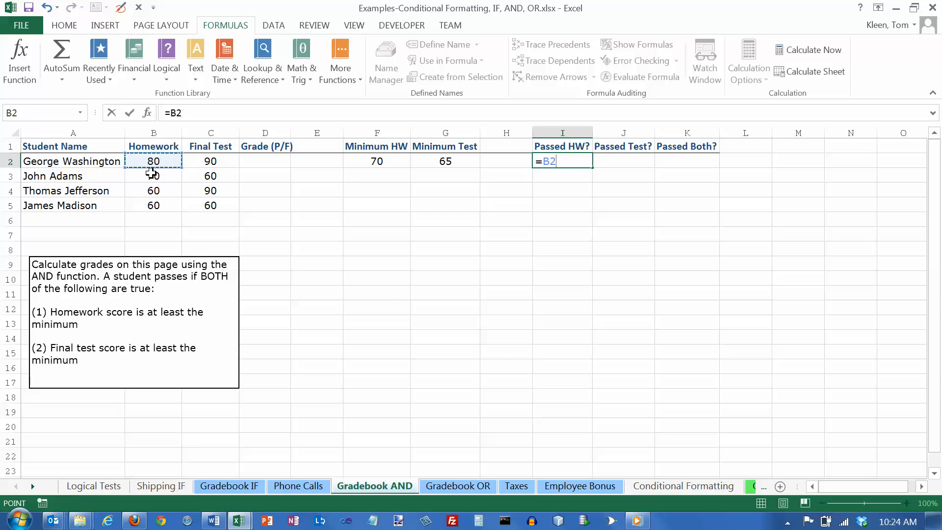
pyautogui.write('>-')
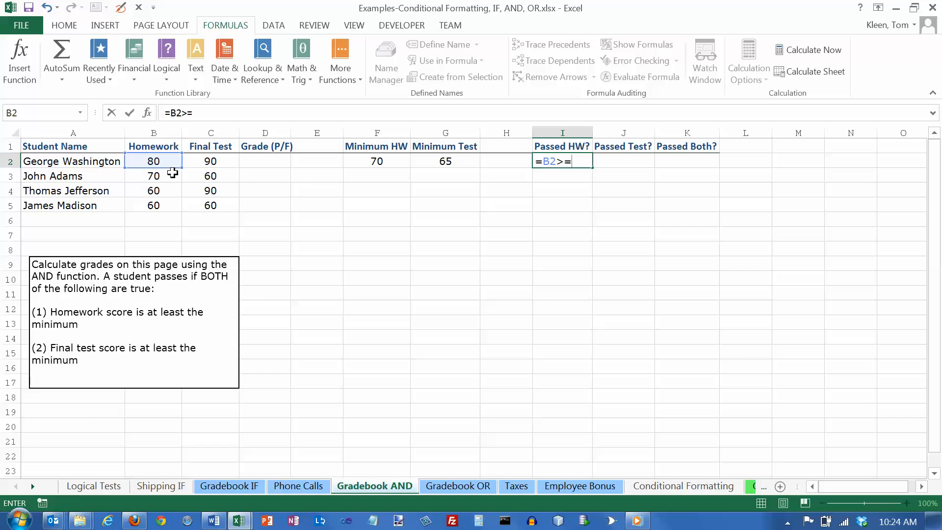
pyautogui.click(377, 161)
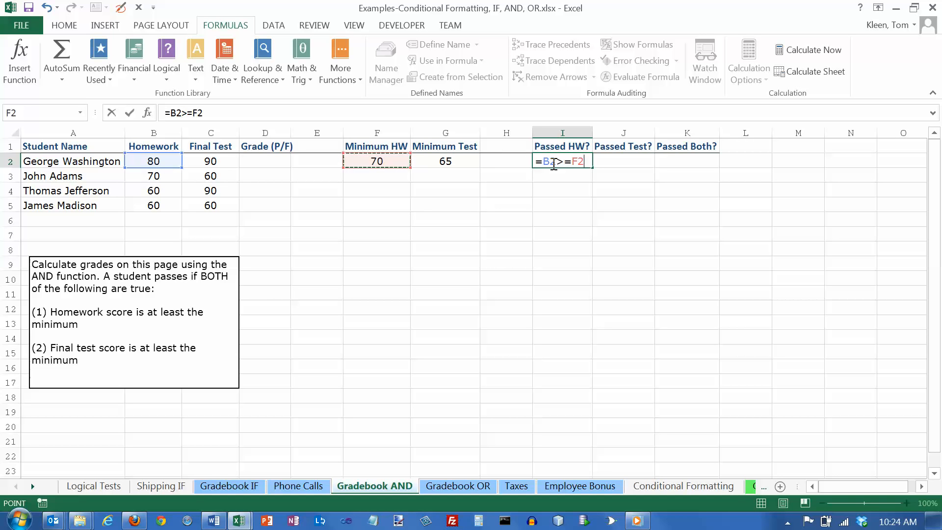
pyautogui.press('F4')
pyautogui.press('Return')
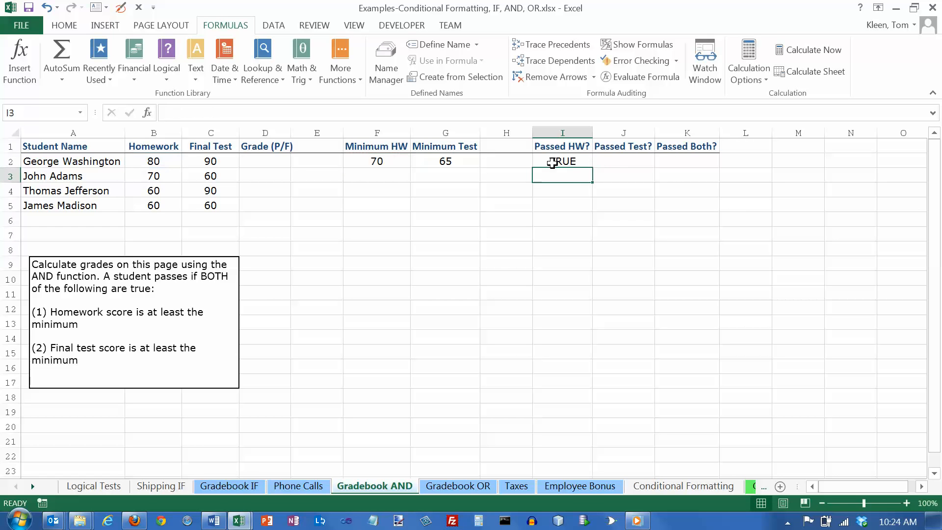
# - Fill the Passed HW? formula from I2 down to I5 and check it against the homework scores and minimum
pyautogui.click(158, 161)
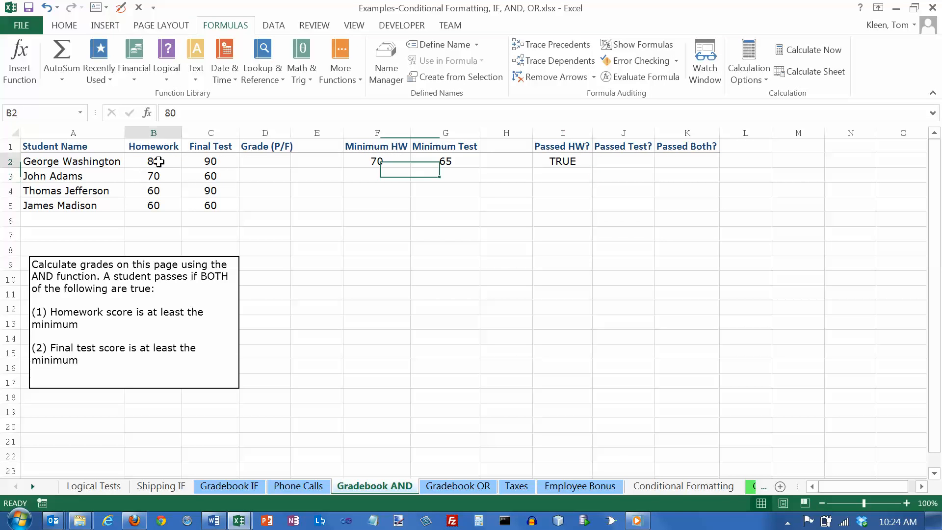
pyautogui.keyDown('ctrl'); pyautogui.click(376, 161); pyautogui.keyUp('ctrl')
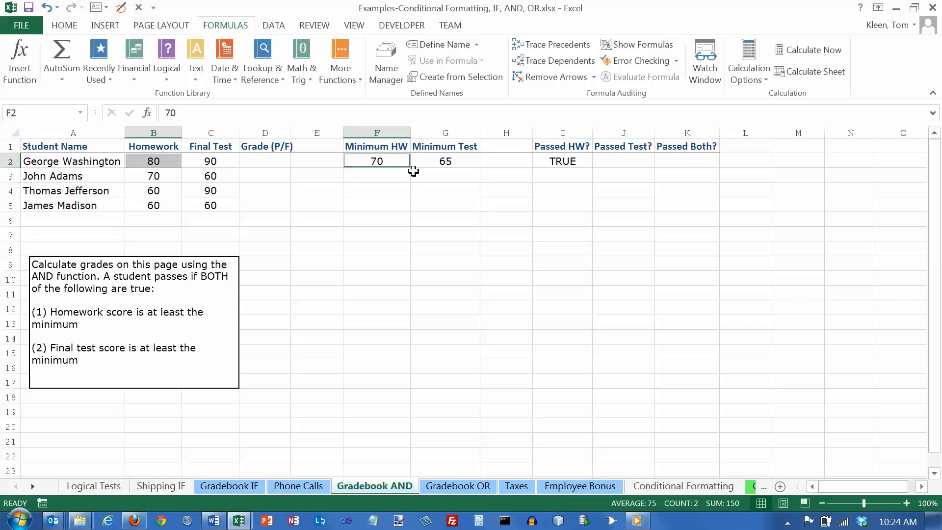
pyautogui.click(569, 160)
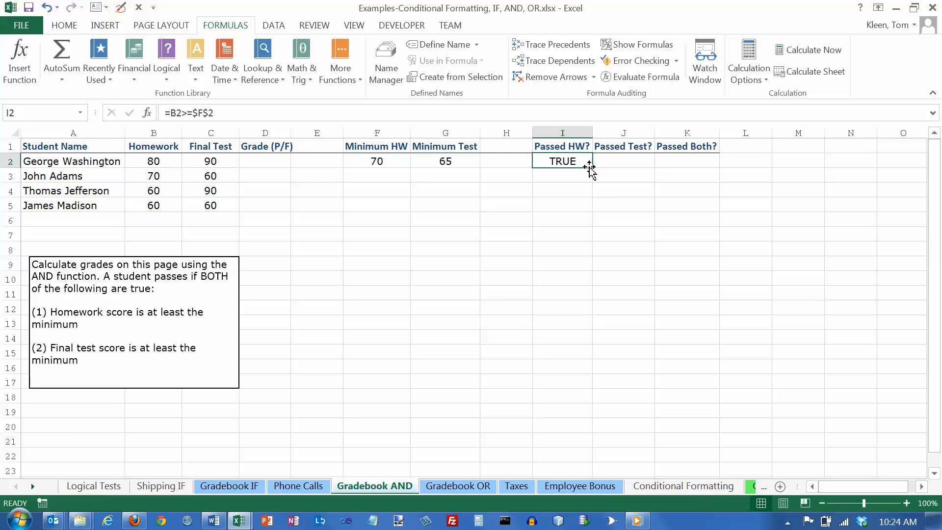
pyautogui.moveTo(591, 167); pyautogui.dragTo(593, 212)
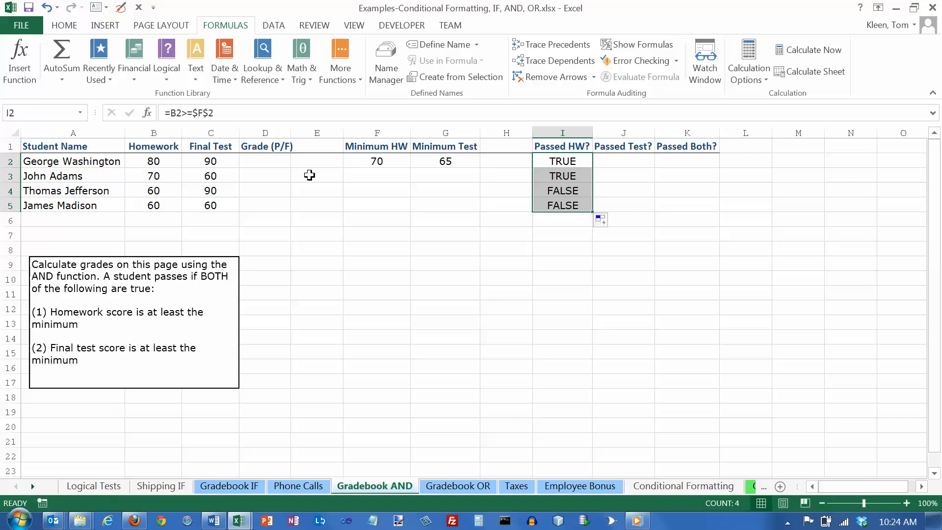
pyautogui.click(174, 175)
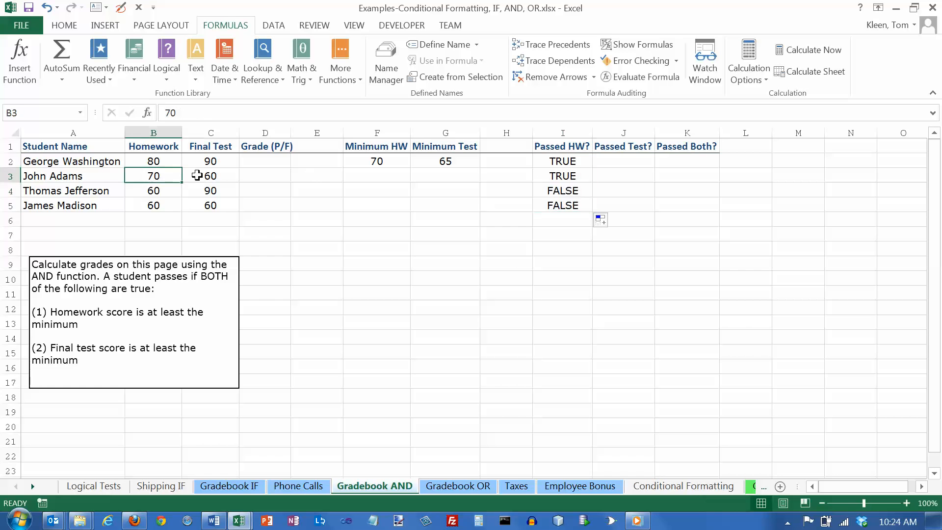
pyautogui.click(378, 159)
pyautogui.moveTo(158, 190); pyautogui.dragTo(162, 205)
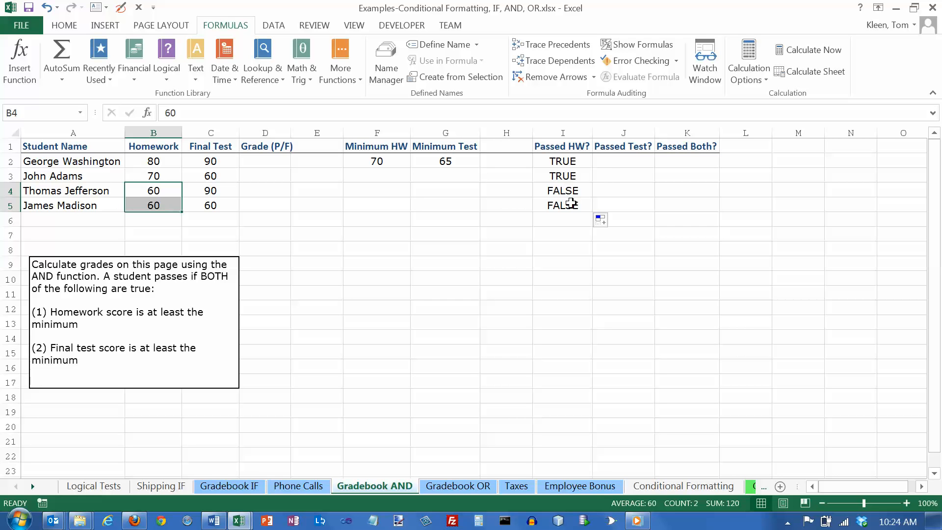
# - Enter =C2>=$G$2 in J2 under Passed Test? to test the first student's final test score against the minimum
pyautogui.click(613, 161)
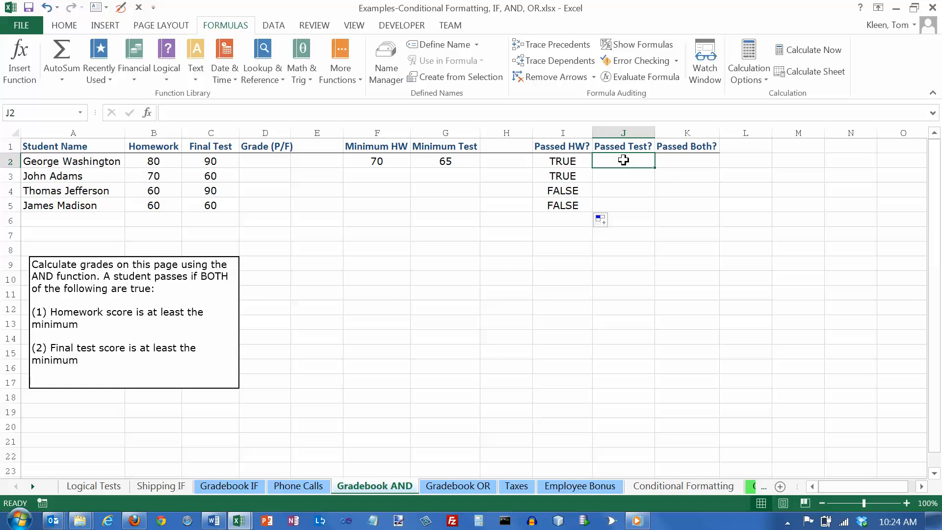
pyautogui.write('=')
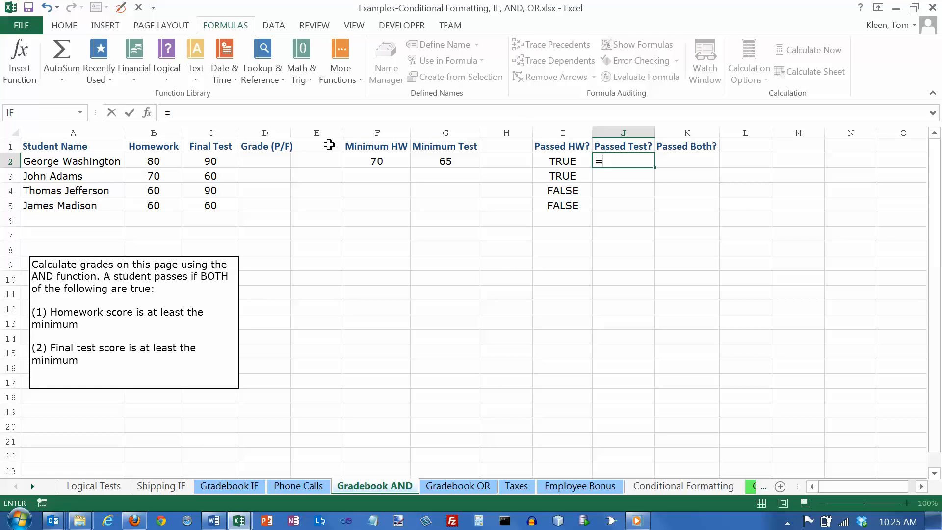
pyautogui.click(206, 159)
pyautogui.write('>=')
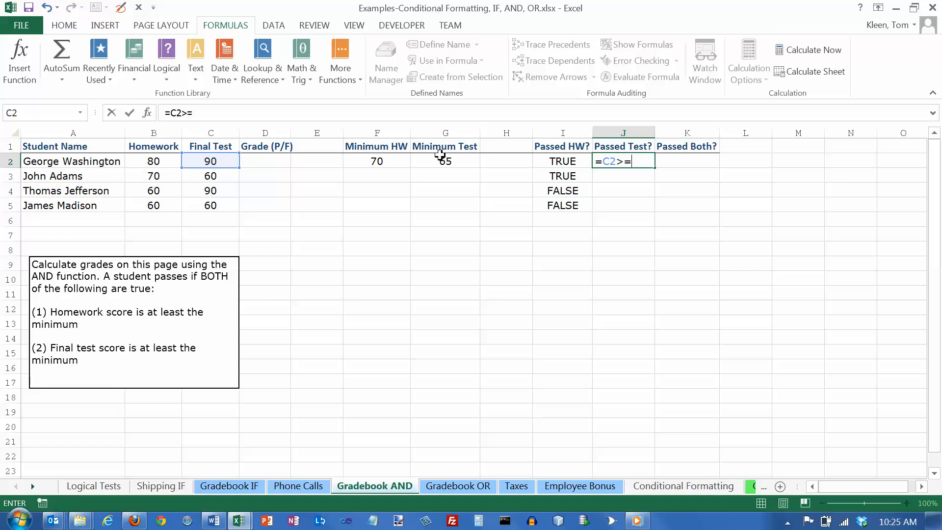
pyautogui.click(454, 157)
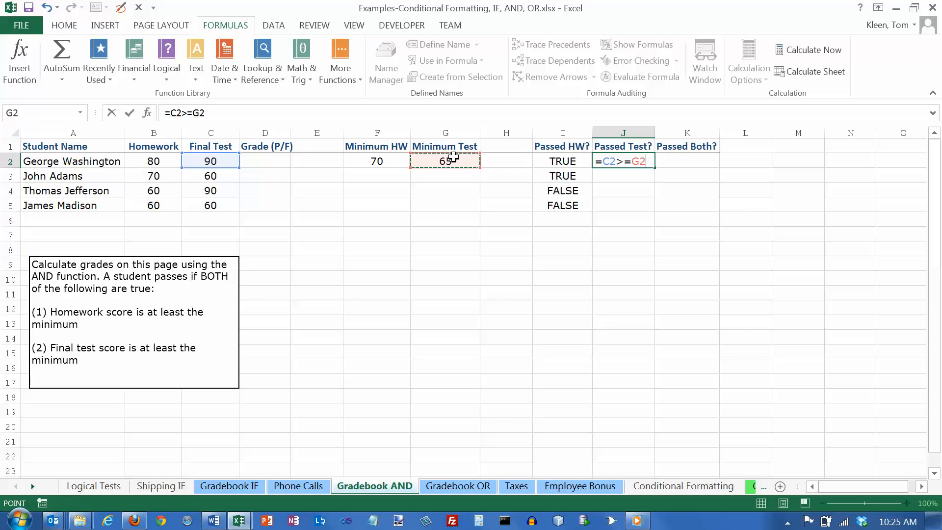
pyautogui.press('F4')
pyautogui.press('Return')
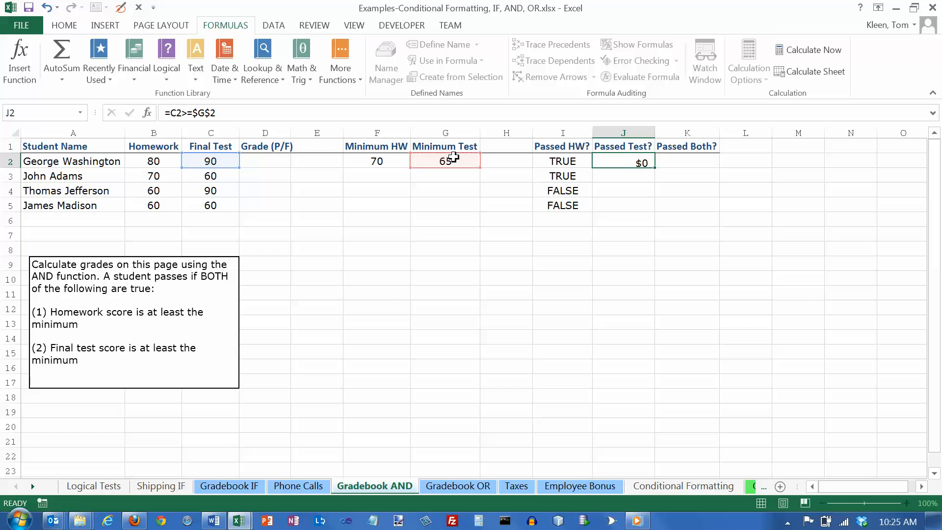
# - Fill the Passed Test? formula from J2 down to J5 for the remaining students
pyautogui.click(214, 162)
pyautogui.click(440, 161)
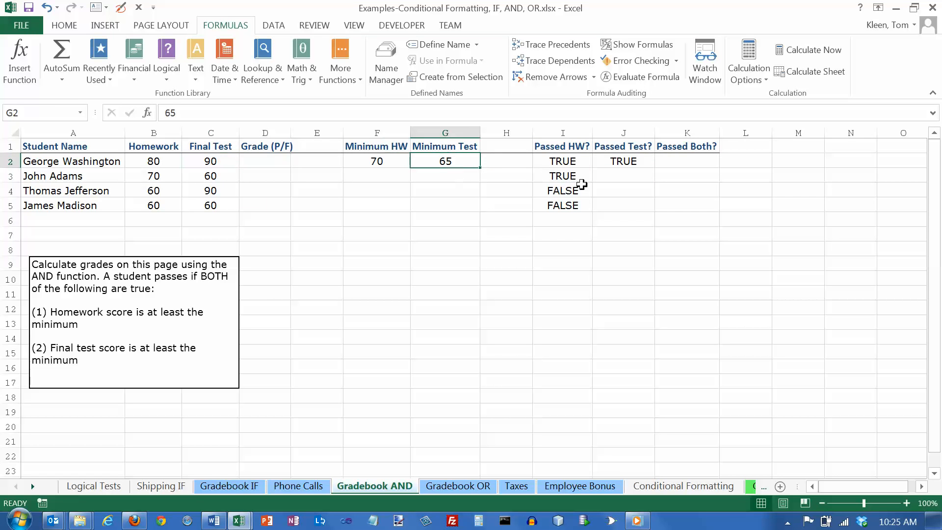
pyautogui.click(641, 168)
pyautogui.moveTo(655, 168); pyautogui.dragTo(658, 212)
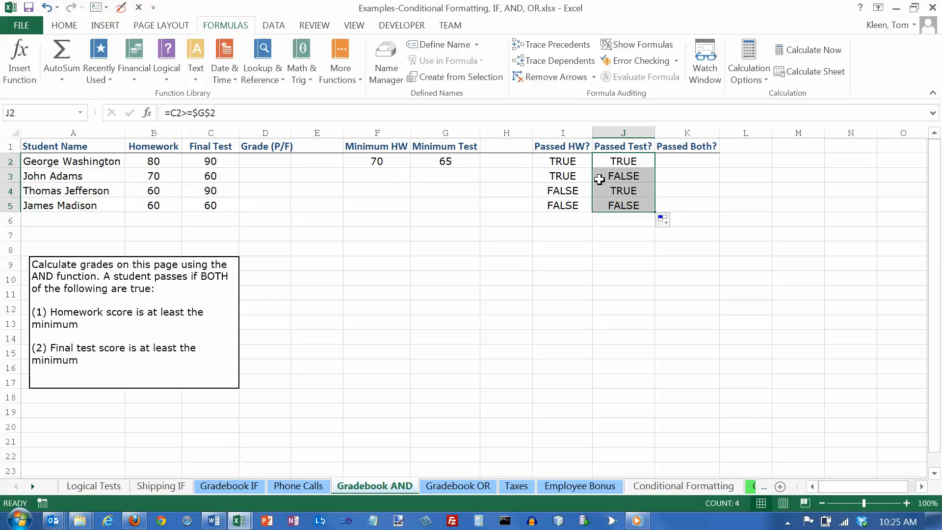
# - Check each student's Passed Test? result against the final test scores in column C and the minimum in G2
pyautogui.click(623, 163)
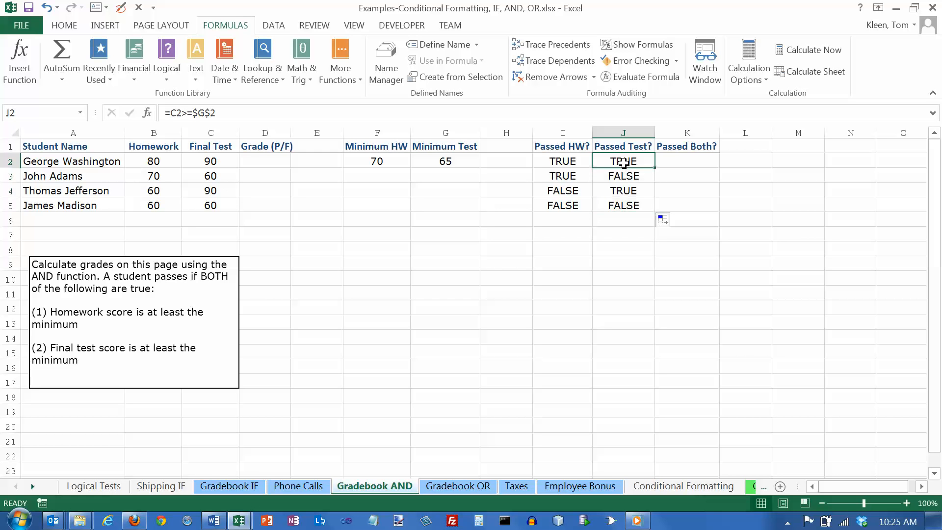
pyautogui.click(626, 191)
pyautogui.click(211, 163)
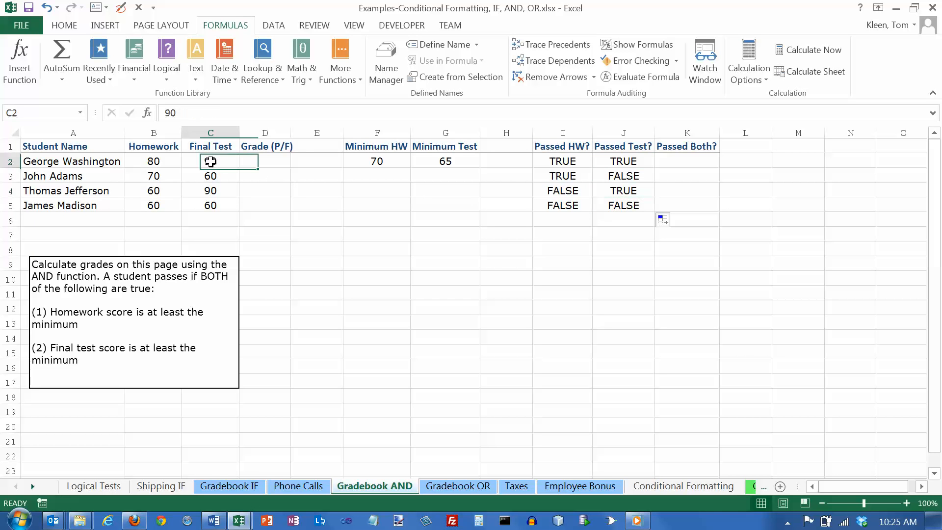
pyautogui.click(215, 192)
pyautogui.click(446, 163)
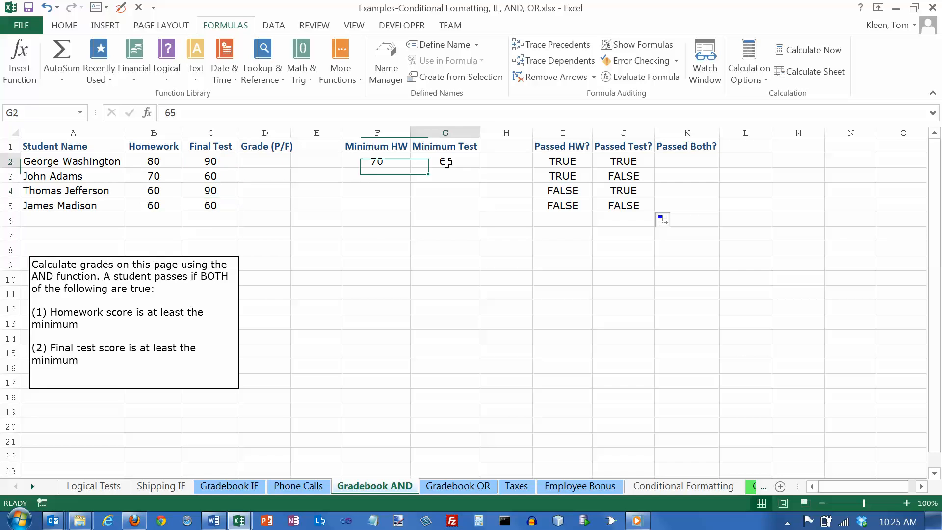
pyautogui.click(211, 176)
pyautogui.click(212, 204)
pyautogui.click(212, 179)
pyautogui.click(211, 204)
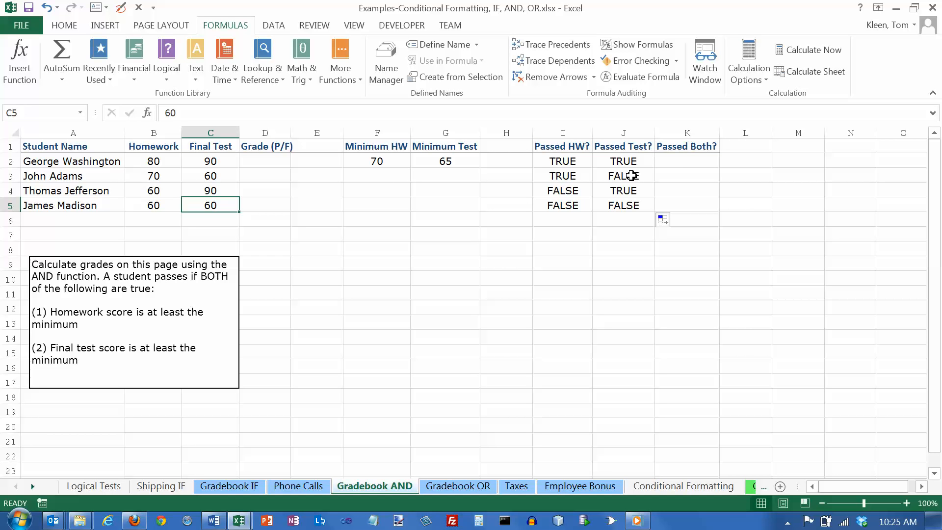
# - Enter =AND(I2,J2) in K2 under Passed Both? to test whether the first student passed both homework and final test
pyautogui.click(686, 161)
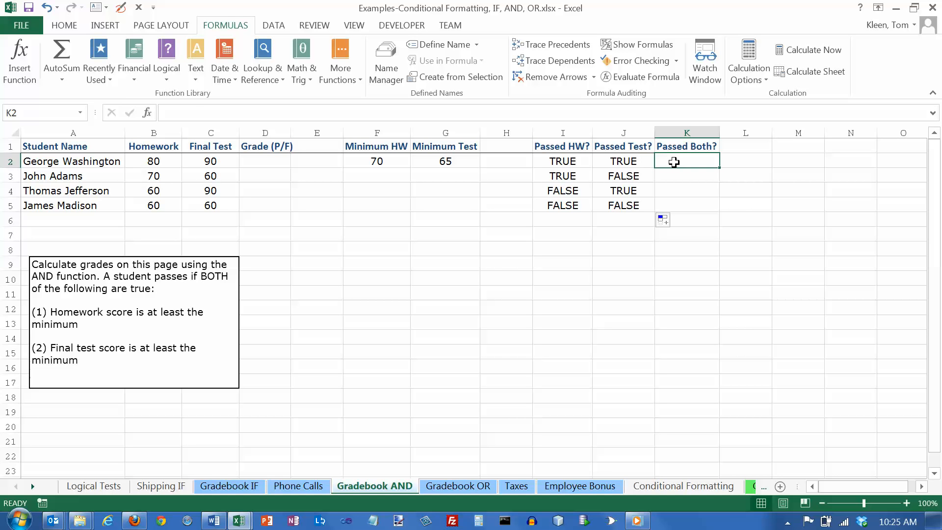
pyautogui.click(167, 79)
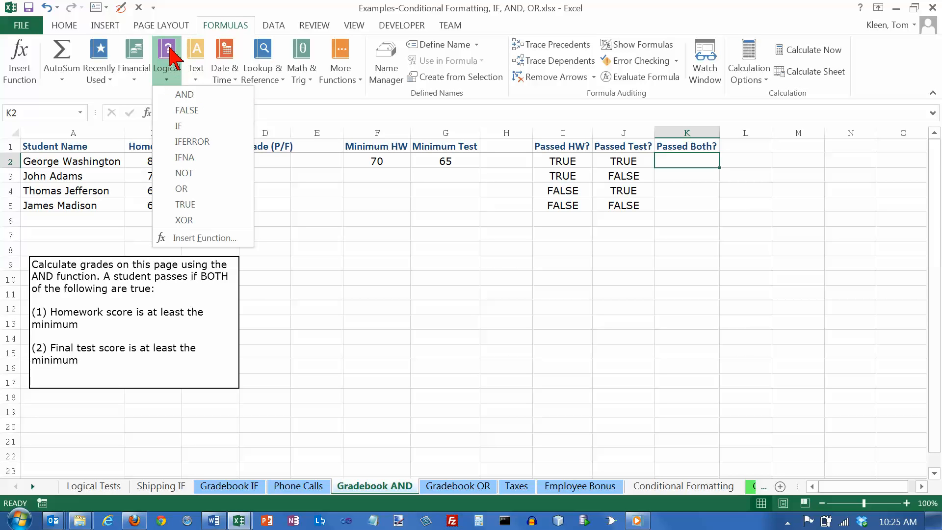
pyautogui.click(184, 94)
pyautogui.moveTo(495, 88); pyautogui.dragTo(248, 83)
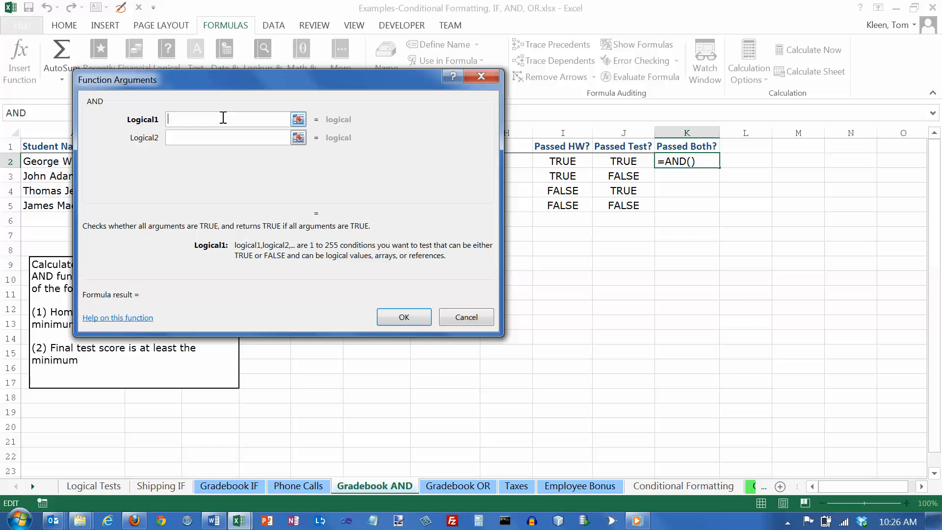
pyautogui.moveTo(239, 81); pyautogui.dragTo(514, 244)
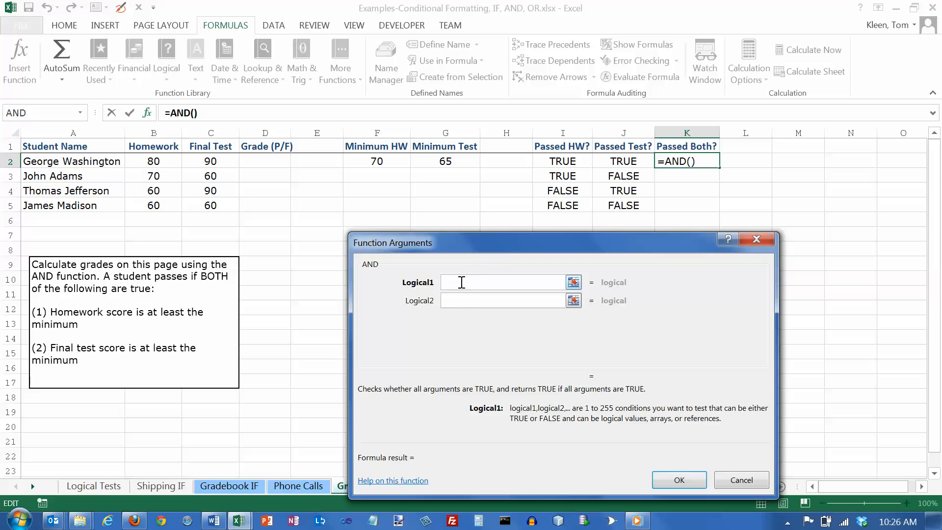
pyautogui.click(563, 161)
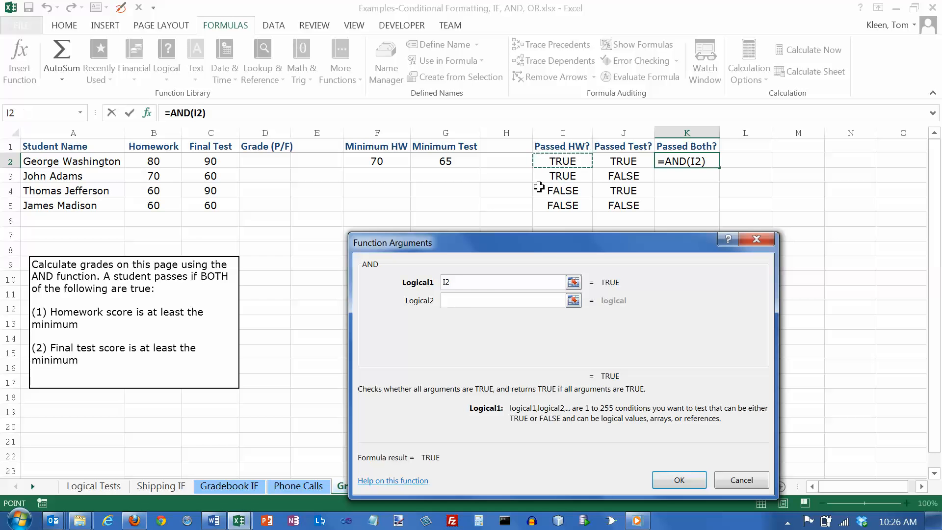
pyautogui.click(466, 301)
pyautogui.click(619, 160)
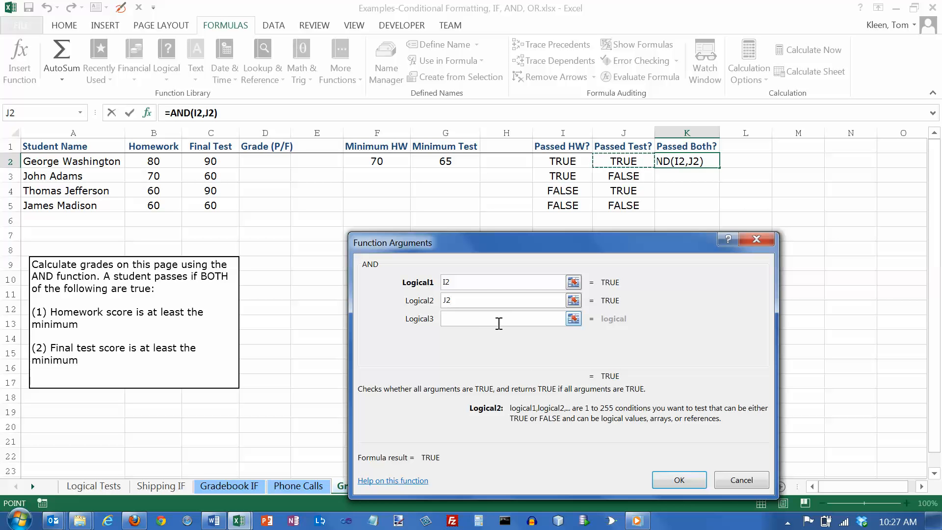
pyautogui.click(679, 479)
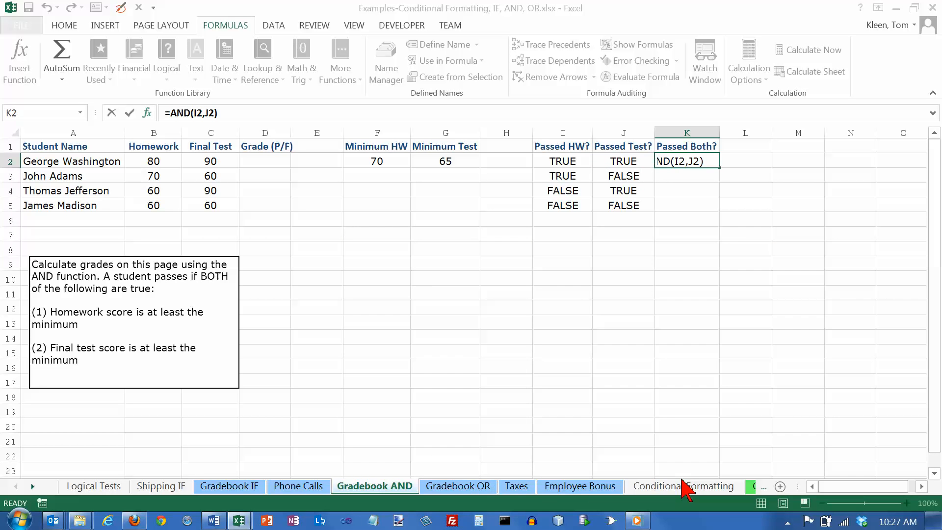
# - Review the AND formula in K2 without changing it and fill it down to K5 for the remaining students
pyautogui.click(225, 113)
pyautogui.hotkey('shift', 'Left')
pyautogui.hotkey('shift', 'Left')
pyautogui.hotkey('shift', 'Left')
pyautogui.hotkey('shift', 'Left')
pyautogui.hotkey('shift', 'Left')
pyautogui.hotkey('shift', 'Left')
pyautogui.hotkey('shift', 'Left')
pyautogui.hotkey('shift', 'Left')
pyautogui.hotkey('shift', 'Left')
pyautogui.hotkey('shift', 'Left')
pyautogui.hotkey('shift', 'Left')
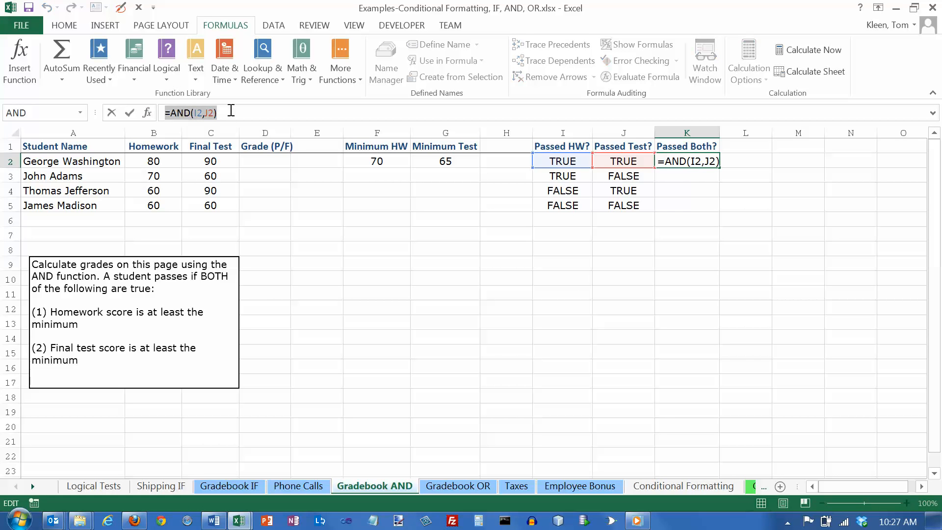
pyautogui.click(229, 108)
pyautogui.press('Escape')
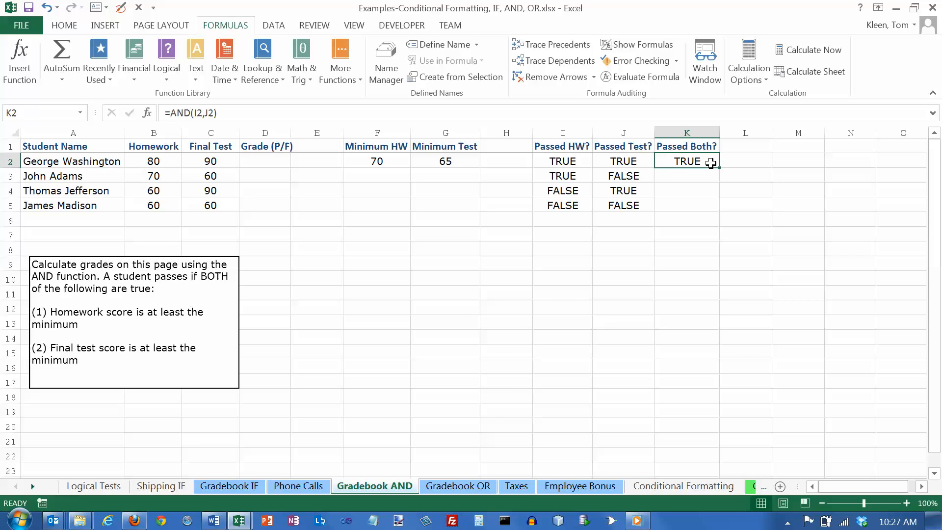
pyautogui.moveTo(720, 168); pyautogui.dragTo(721, 216)
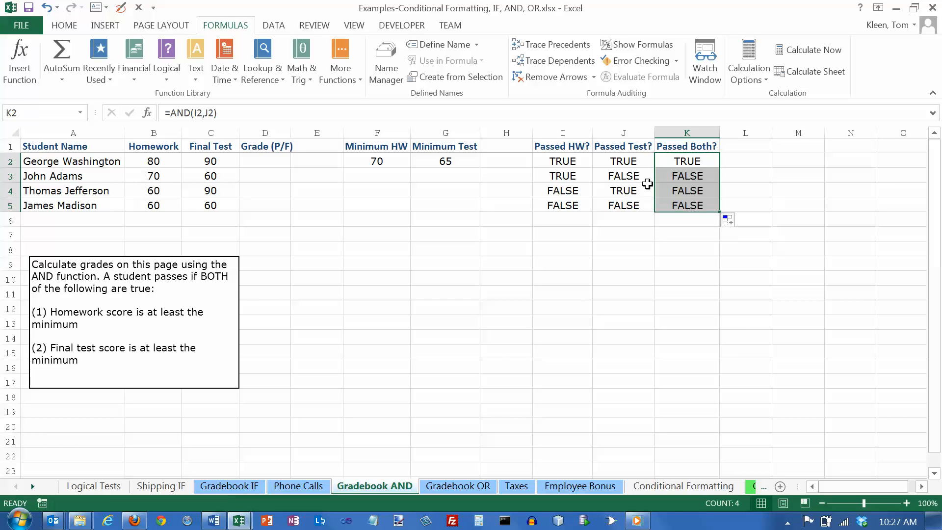
# - Check each student's Passed Both? result in K2:K5 against the Passed HW? and Passed Test? columns
pyautogui.click(673, 174)
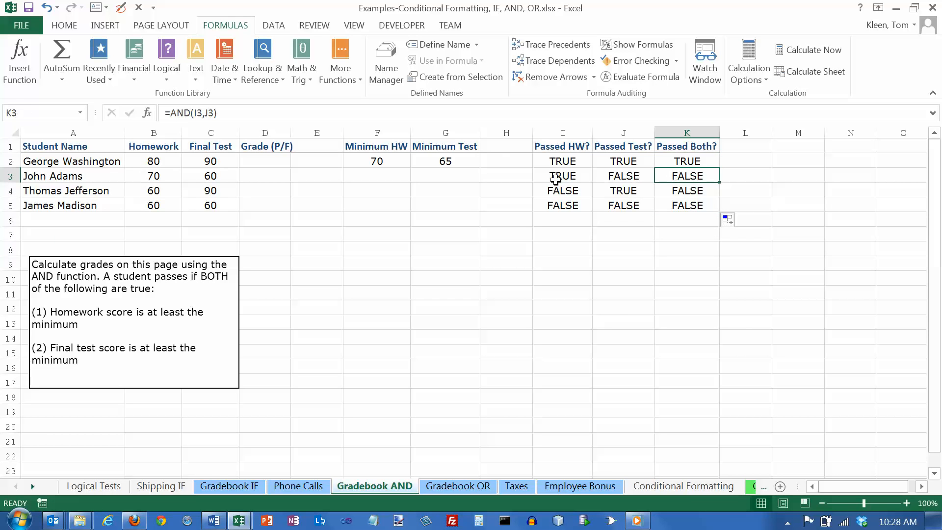
pyautogui.click(629, 176)
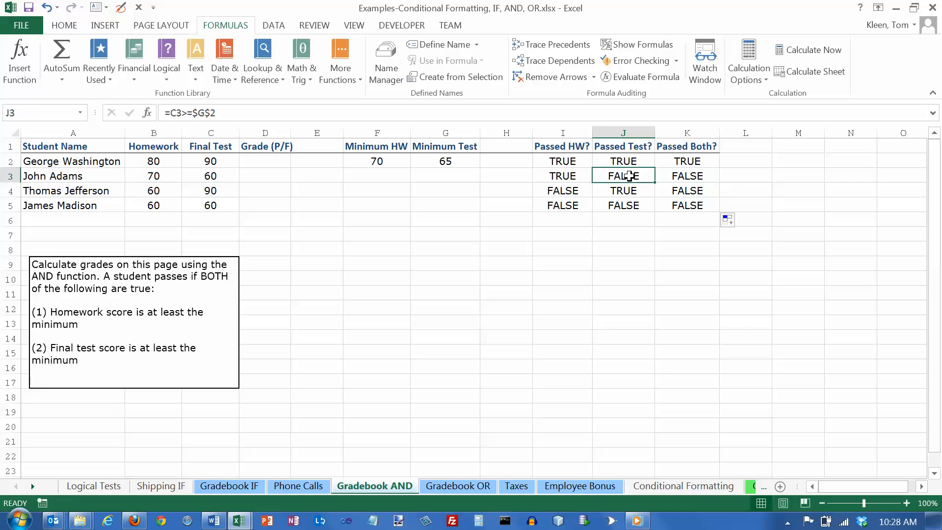
pyautogui.click(689, 190)
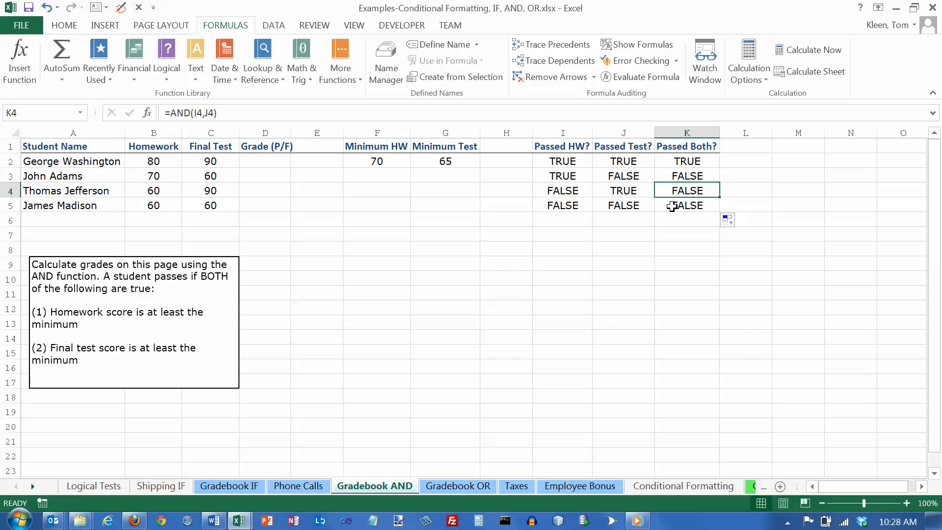
pyautogui.click(690, 163)
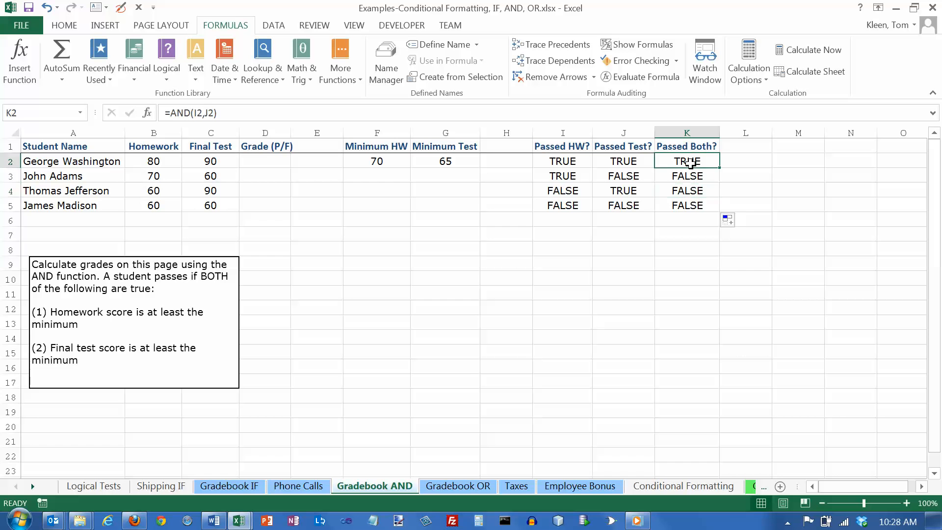
pyautogui.click(692, 177)
pyautogui.click(694, 192)
pyautogui.click(694, 206)
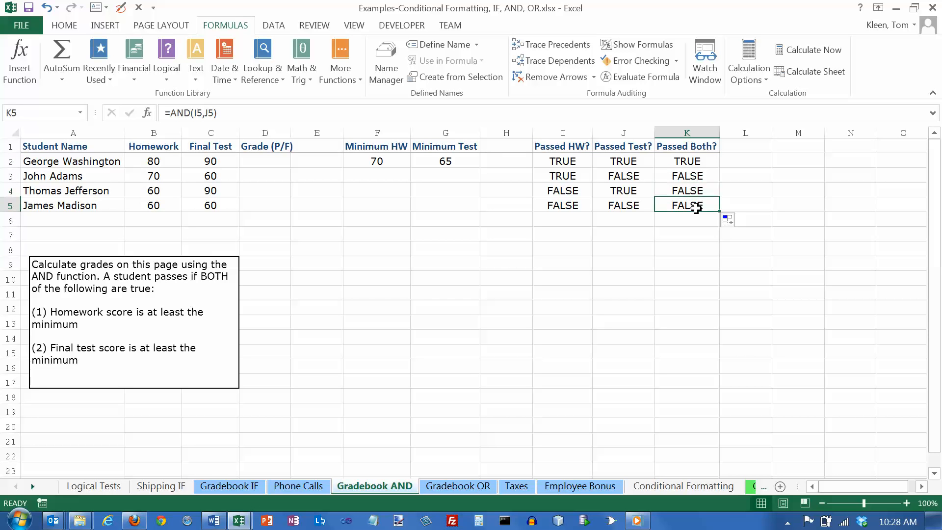
pyautogui.click(685, 162)
pyautogui.click(686, 177)
pyautogui.click(687, 191)
pyautogui.click(687, 206)
pyautogui.click(685, 177)
pyautogui.click(686, 161)
pyautogui.click(686, 175)
pyautogui.click(688, 192)
pyautogui.click(691, 205)
# - Enter =IF(K2,"P","F") in D2 under Grade (P/F) to grade the first student from the Passed Both? result
pyautogui.click(257, 160)
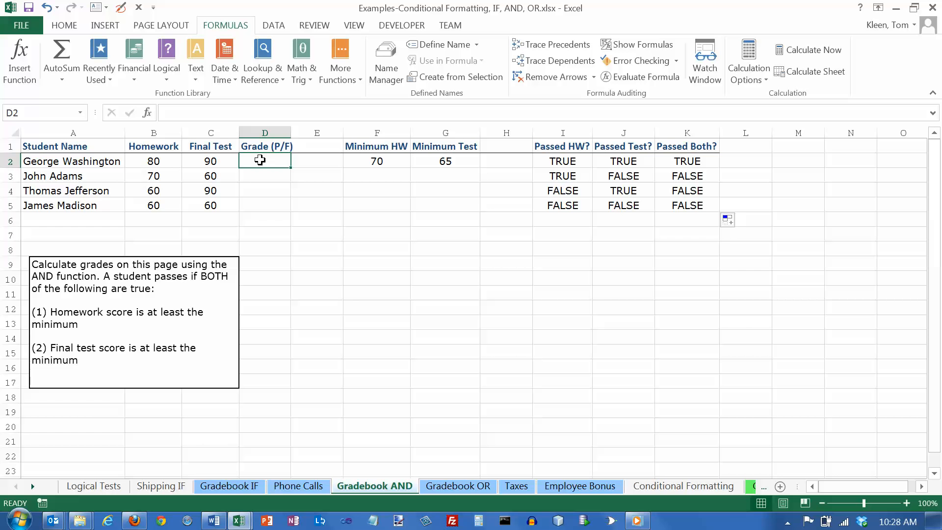
pyautogui.click(167, 78)
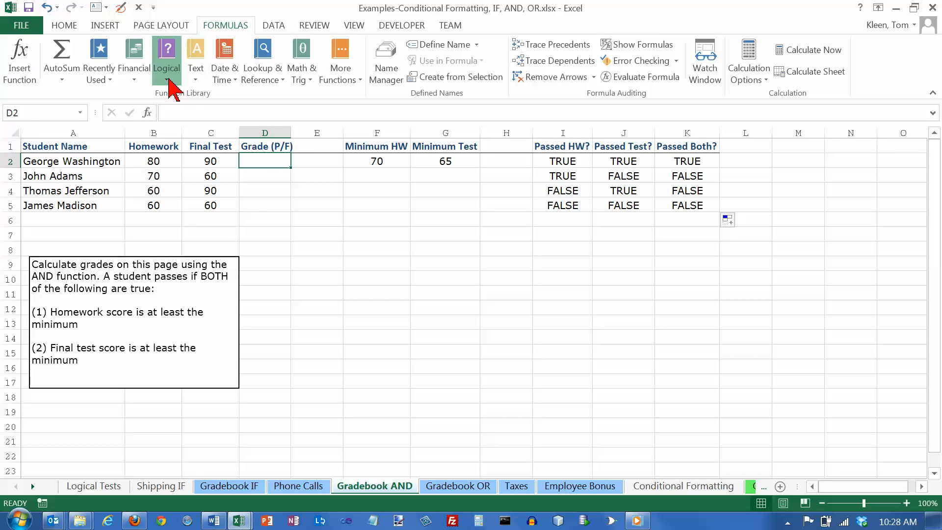
pyautogui.click(178, 126)
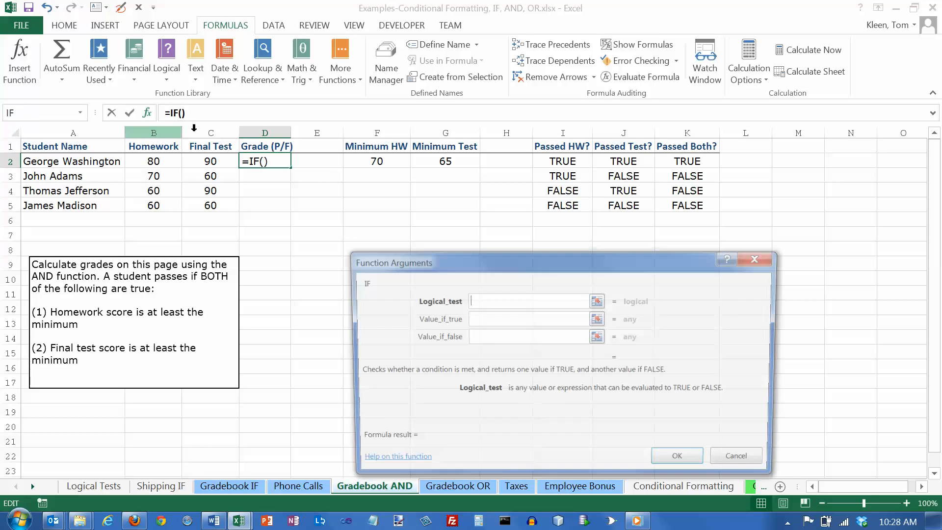
pyautogui.moveTo(479, 260); pyautogui.dragTo(449, 234)
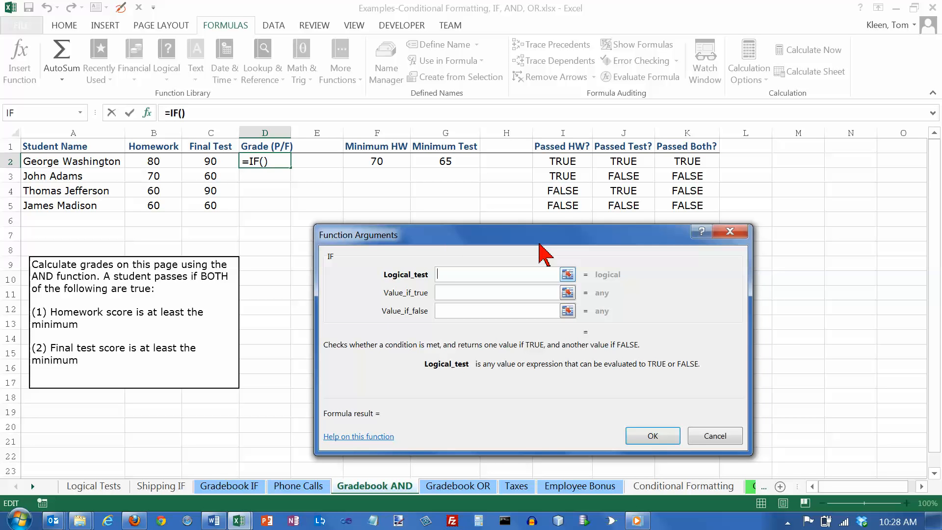
pyautogui.click(690, 161)
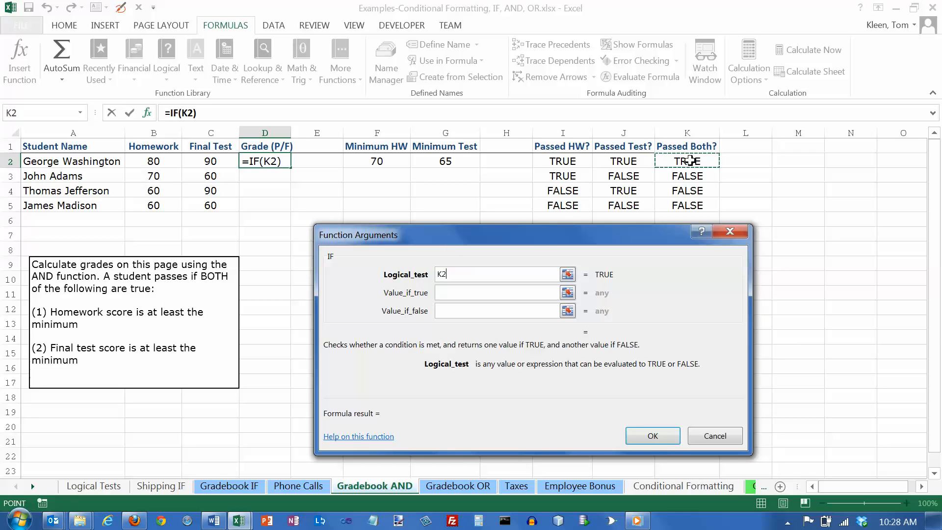
pyautogui.click(450, 293)
pyautogui.write('P')
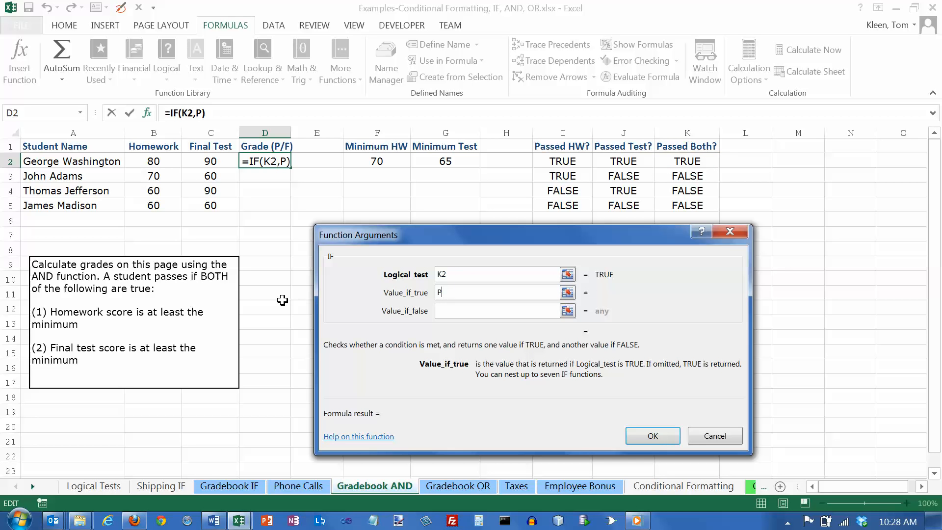
pyautogui.press('Tab')
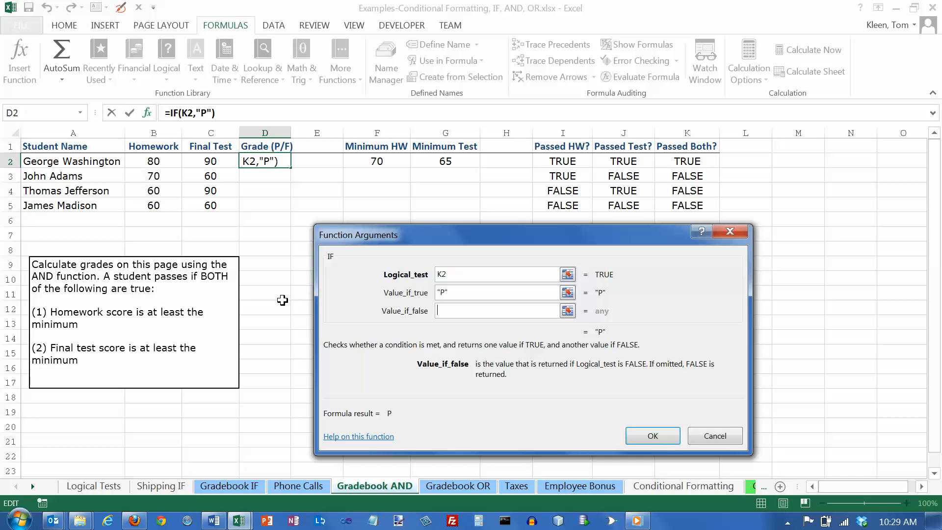
pyautogui.write('F')
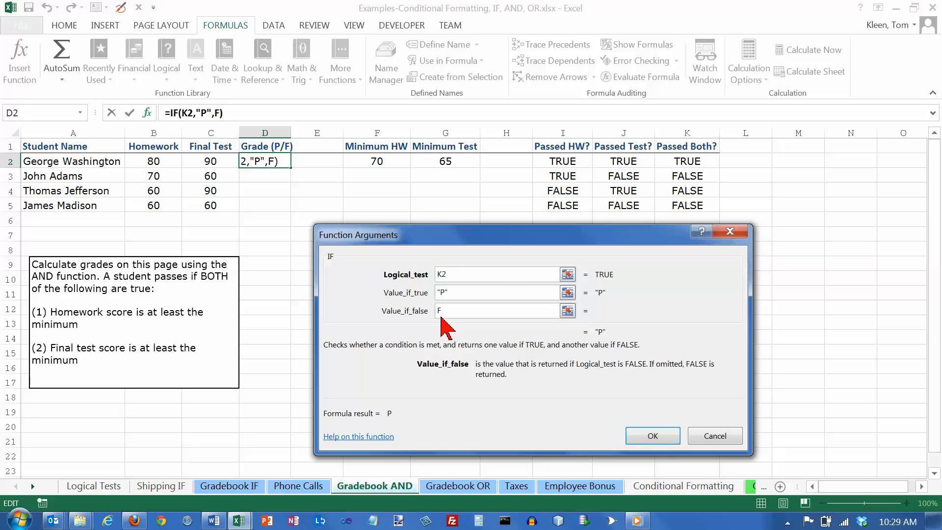
pyautogui.click(656, 437)
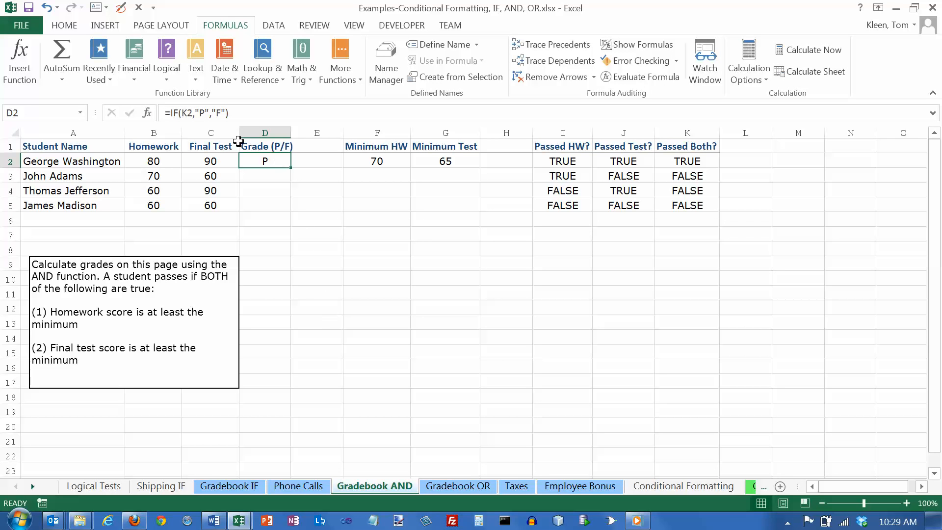
# - Check which cell the IF formula in D2 references and fill the formula down to D5
pyautogui.doubleClick(262, 161)
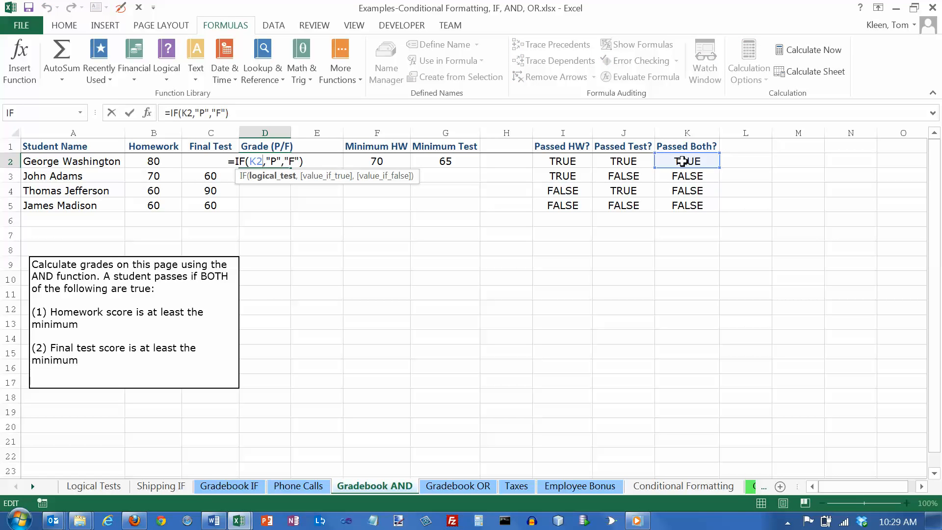
pyautogui.press('Escape')
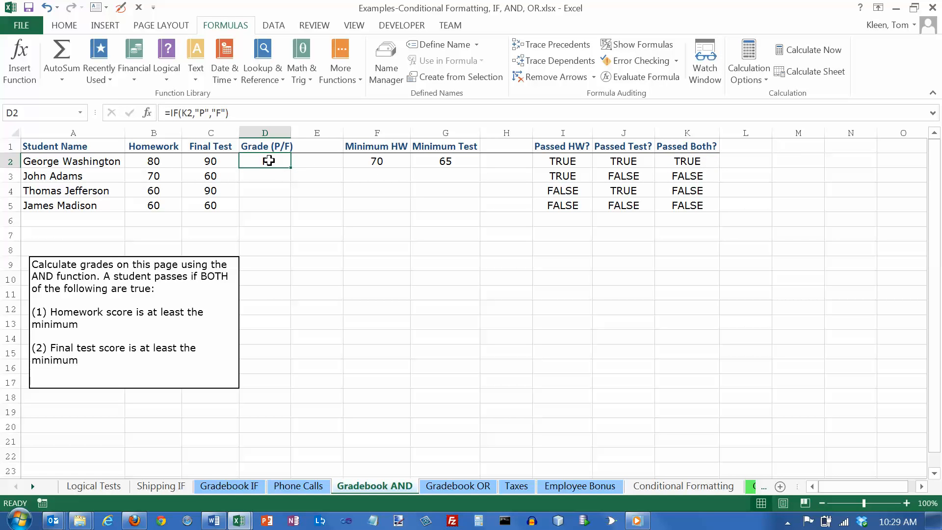
pyautogui.moveTo(291, 168); pyautogui.dragTo(289, 211)
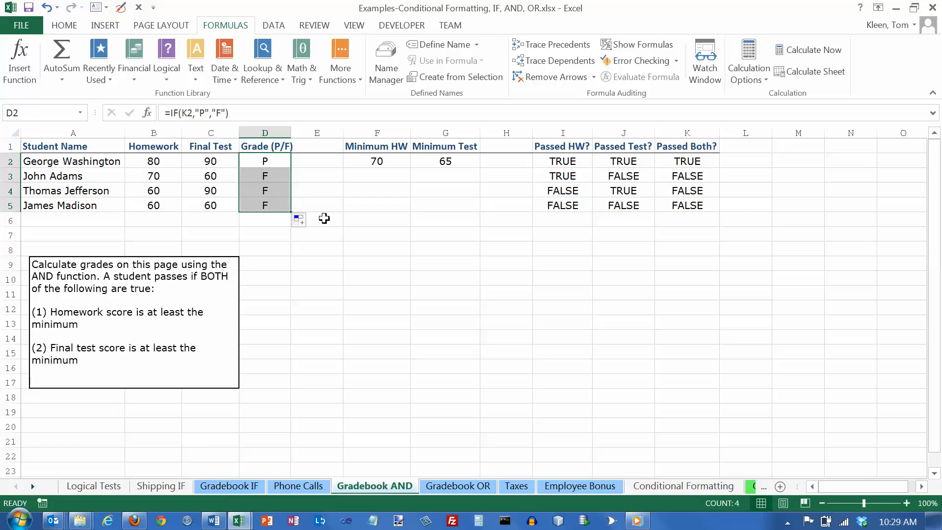
# - Inspect the filled IF formulas in D3:D5 for their Passed Both? references and review the grades in D2:D5
pyautogui.doubleClick(268, 178)
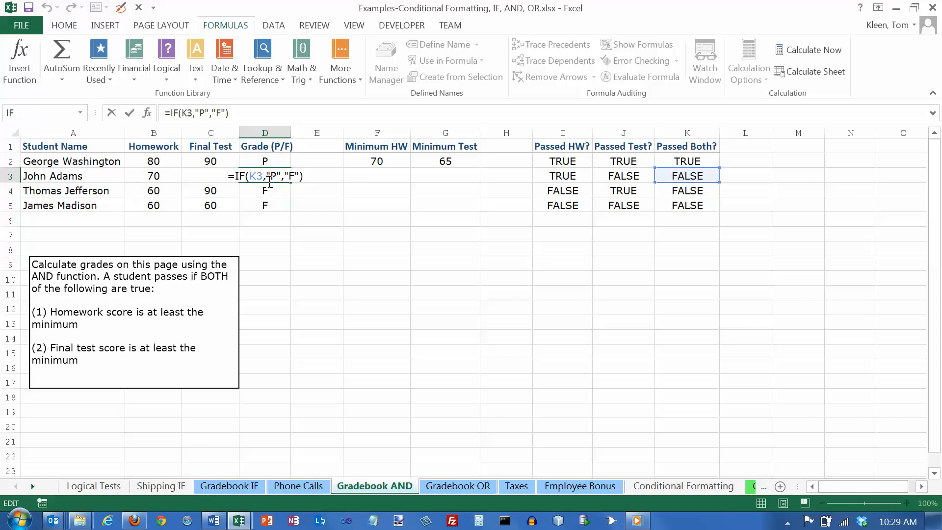
pyautogui.press('Escape')
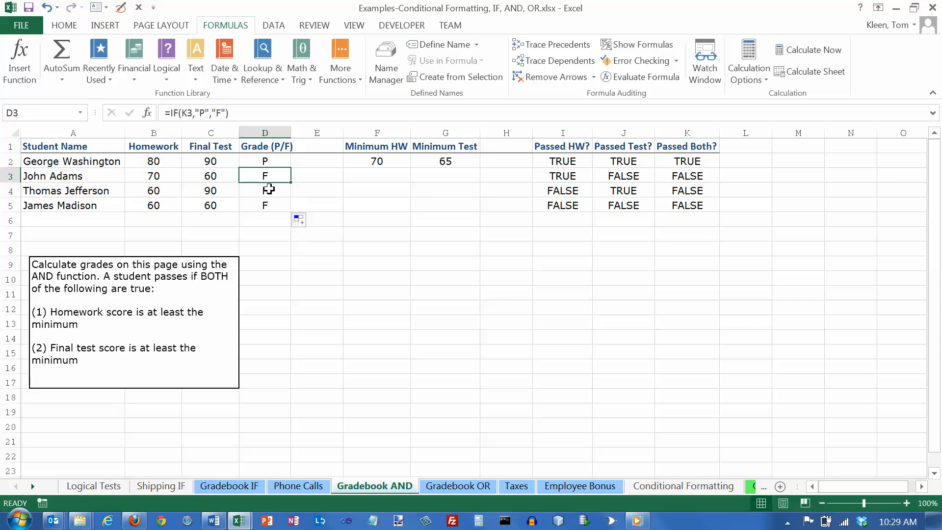
pyautogui.doubleClick(269, 189)
pyautogui.press('Escape')
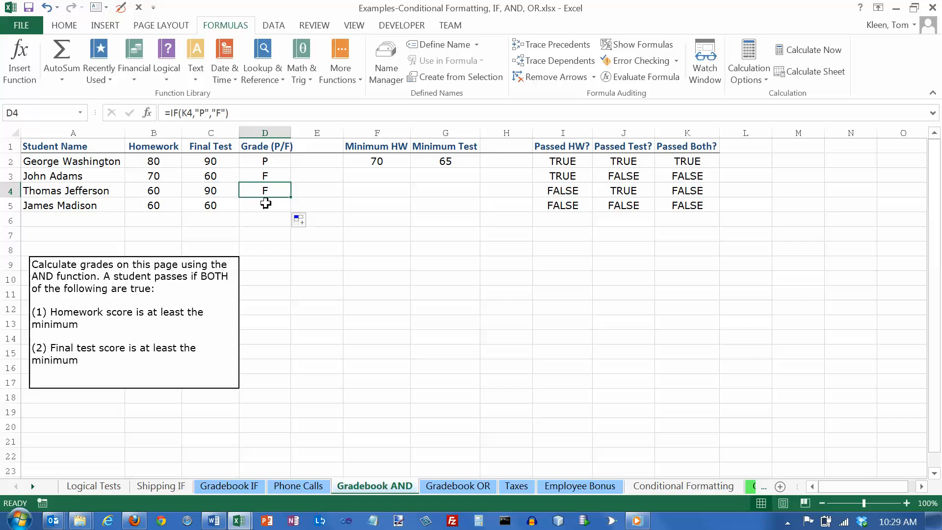
pyautogui.click(266, 202)
pyautogui.doubleClick(266, 202)
pyautogui.press('Escape')
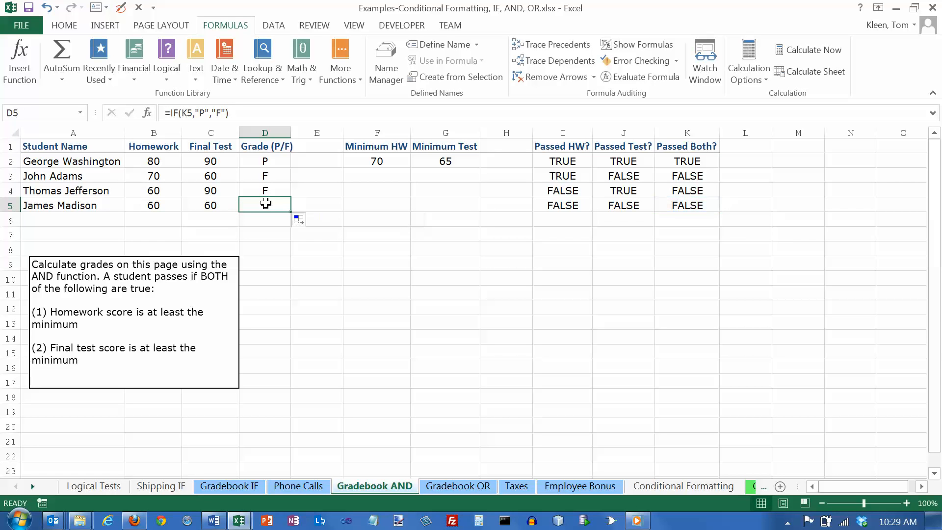
pyautogui.click(270, 159)
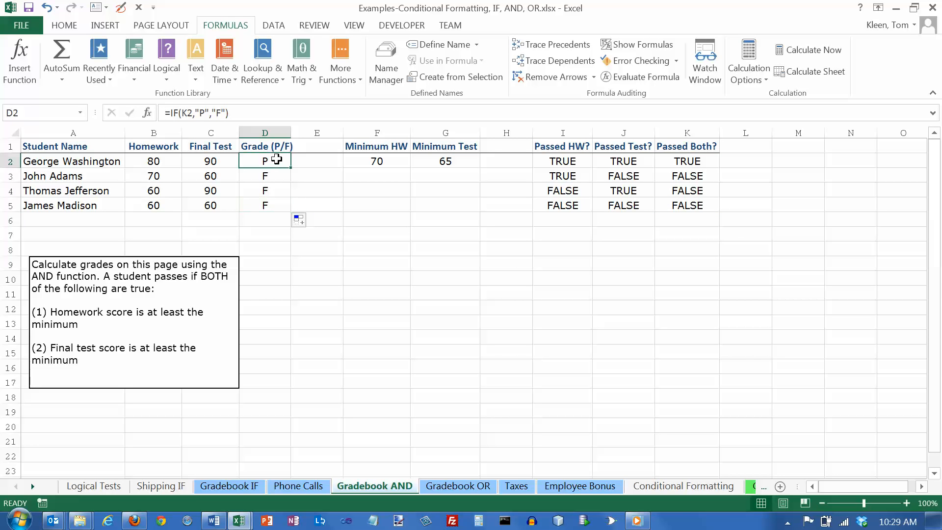
pyautogui.click(274, 176)
pyautogui.click(275, 191)
pyautogui.click(275, 206)
# - Clear the grade formulas from D2:D5
pyautogui.click(276, 162)
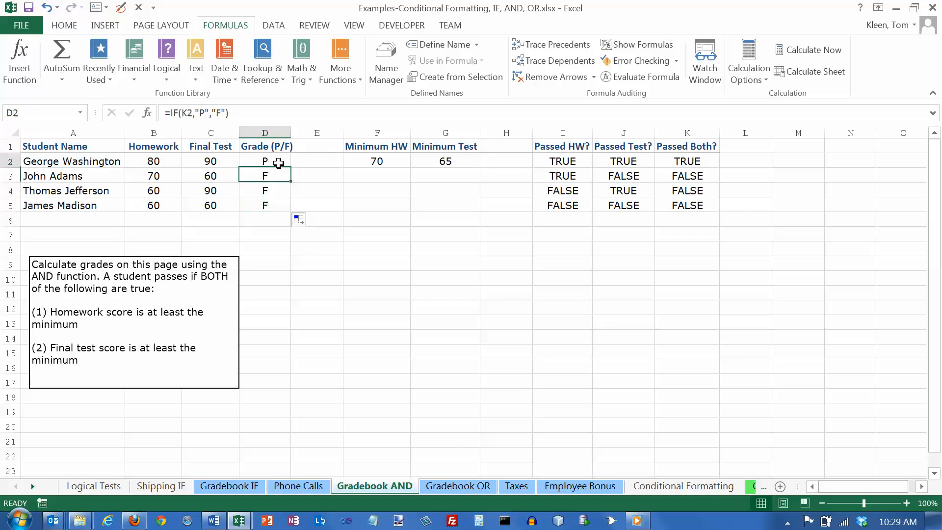
pyautogui.moveTo(278, 162); pyautogui.dragTo(273, 208)
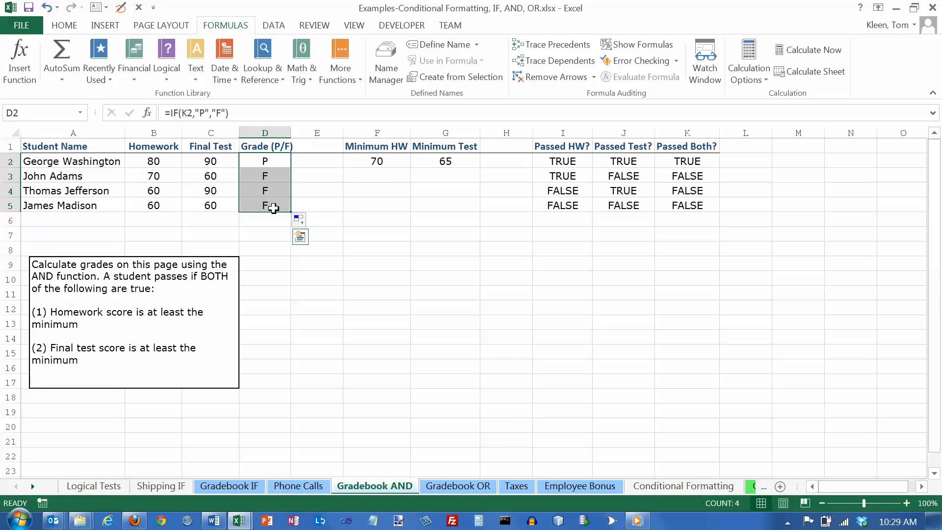
pyautogui.press('Delete')
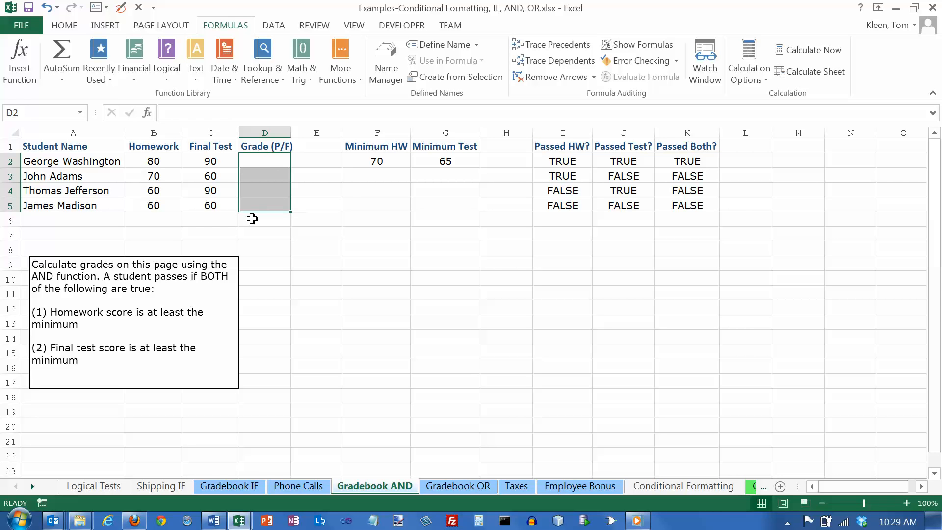
# - Begin the grade formula in D2 with =IF(AND(B2>=$F$2,C2>=$G$2) to test homework and final test scores against their minimums
pyautogui.click(270, 161)
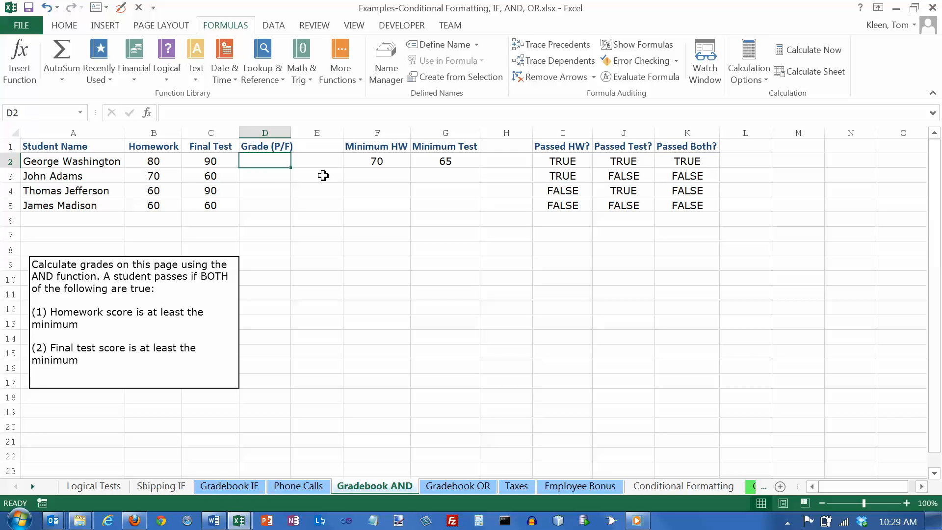
pyautogui.write('=if(')
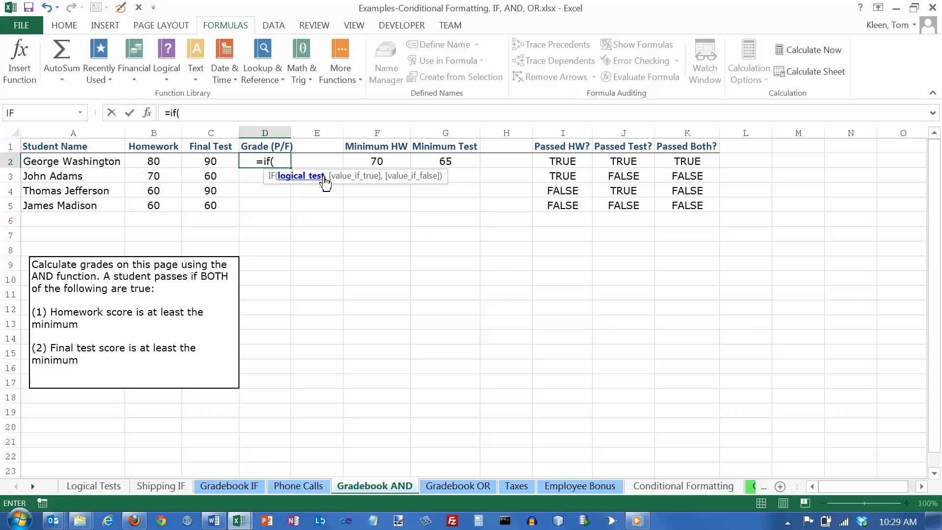
pyautogui.write('and(')
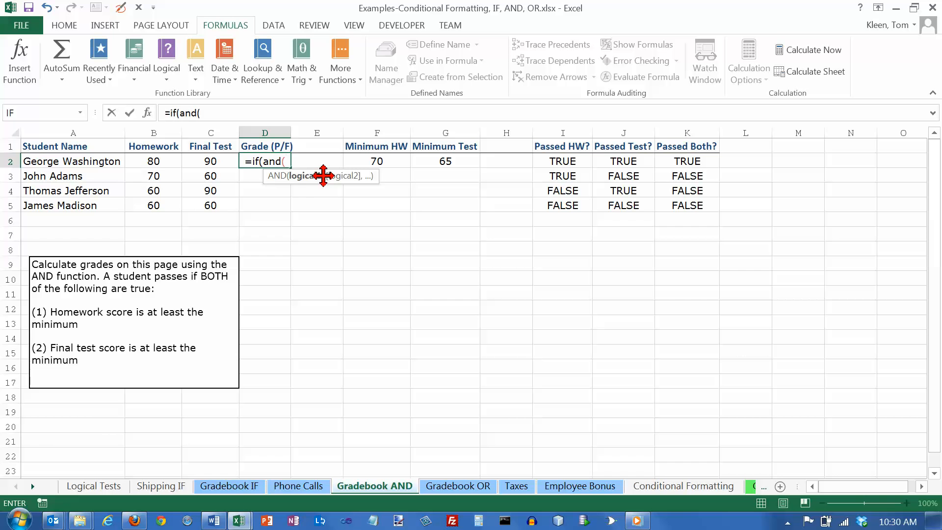
pyautogui.write('b2>')
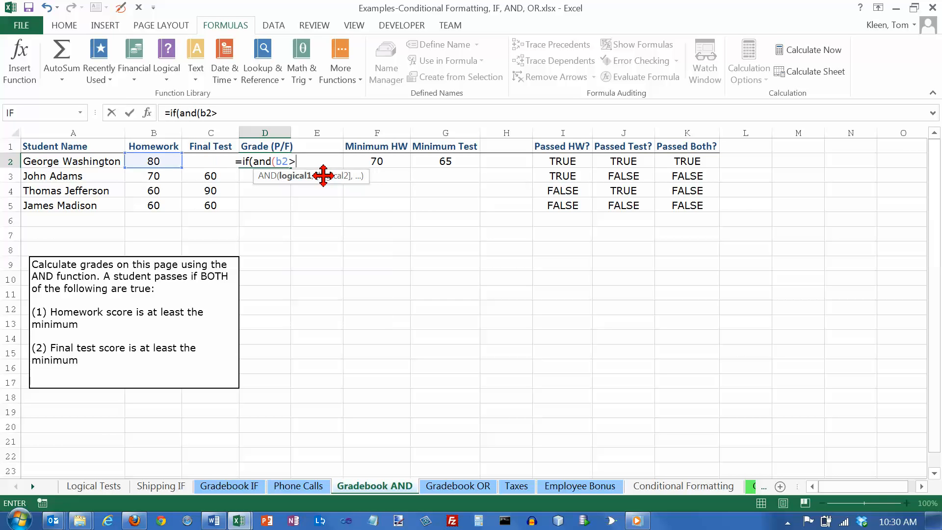
pyautogui.write('=$F')
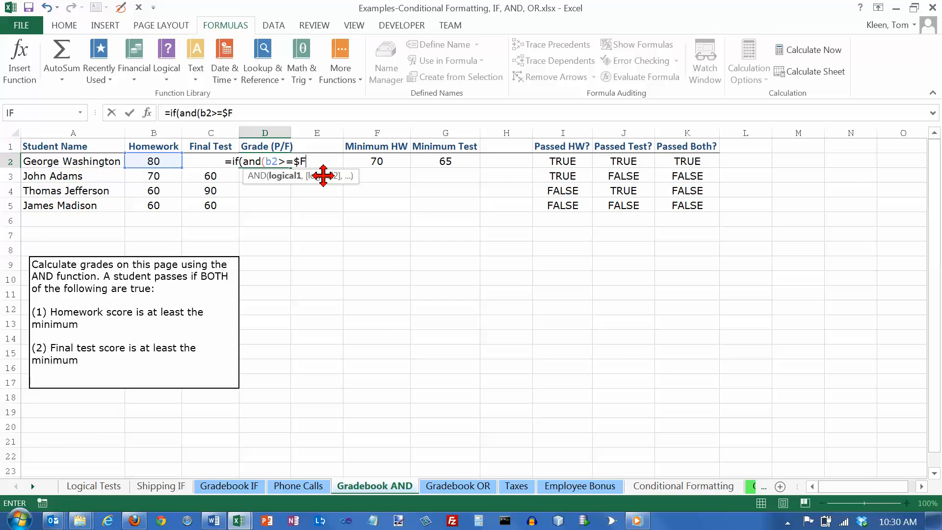
pyautogui.write('$2,')
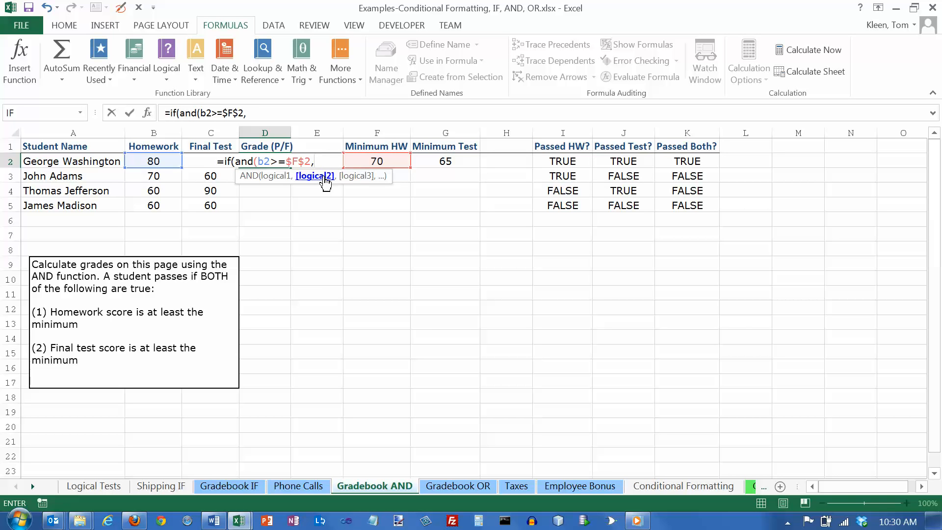
pyautogui.write('C')
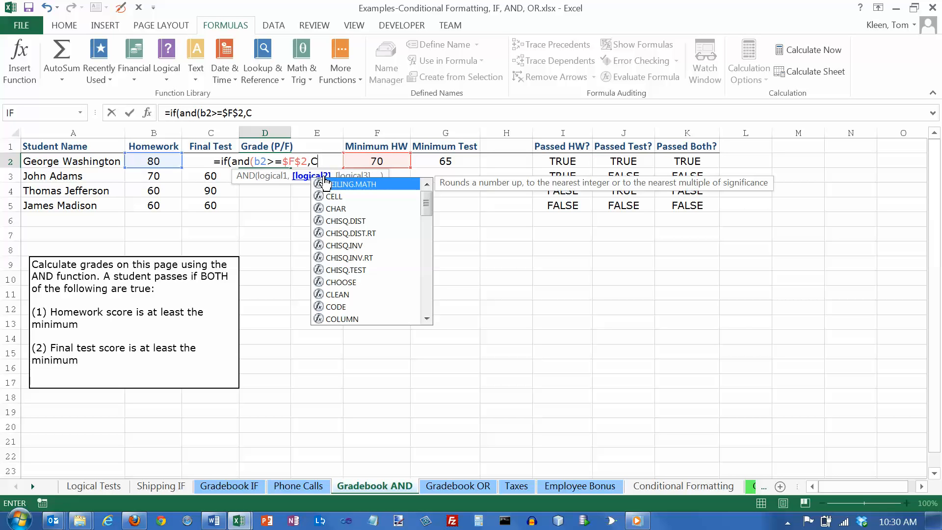
pyautogui.write('2>=')
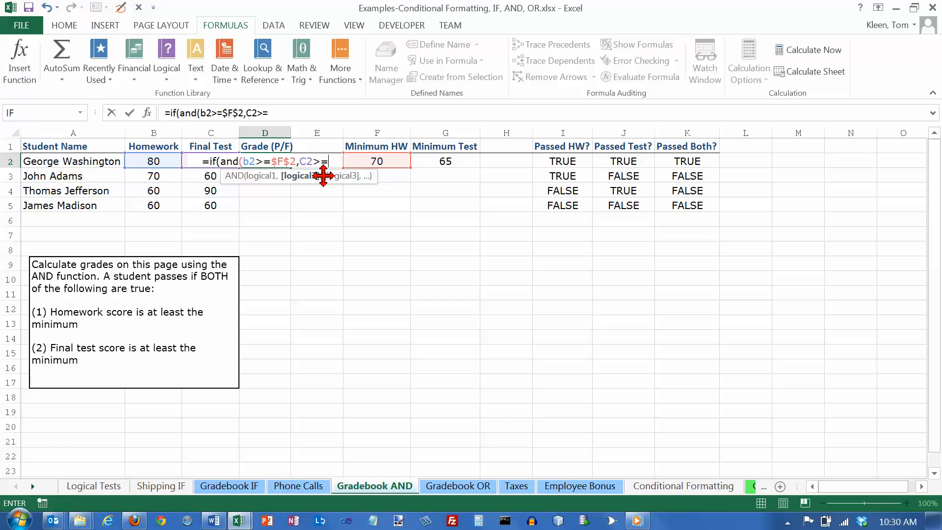
pyautogui.write('$g$2')
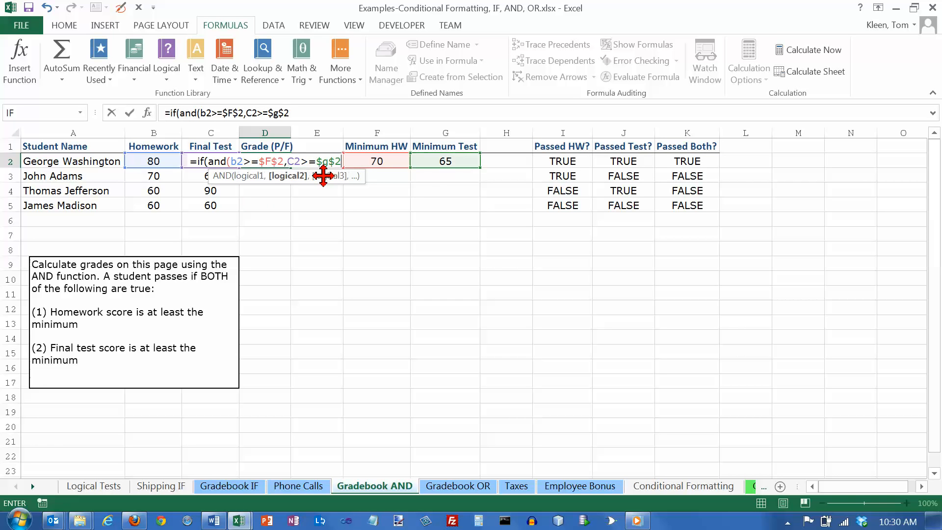
pyautogui.write(')')
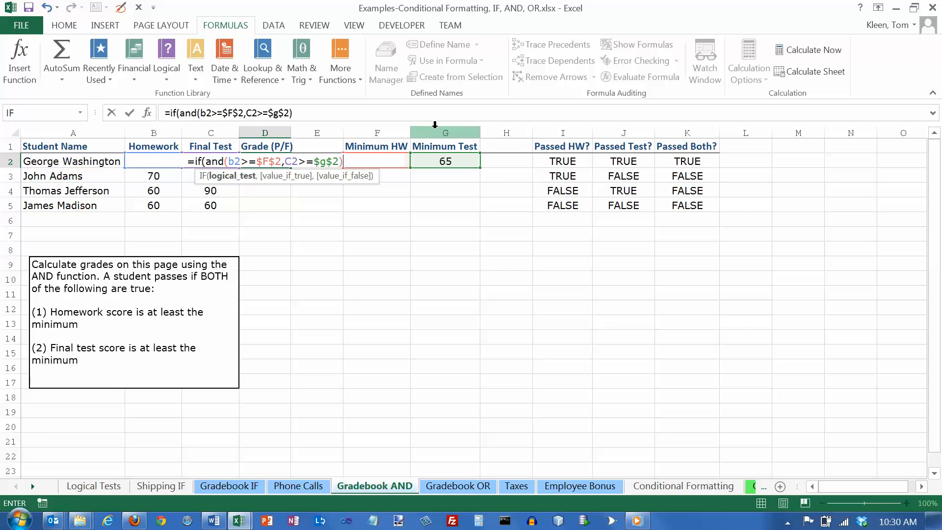
# - Complete the IF formula in D2 with "P" as the value if true and "F" as the value if false
pyautogui.write(',')
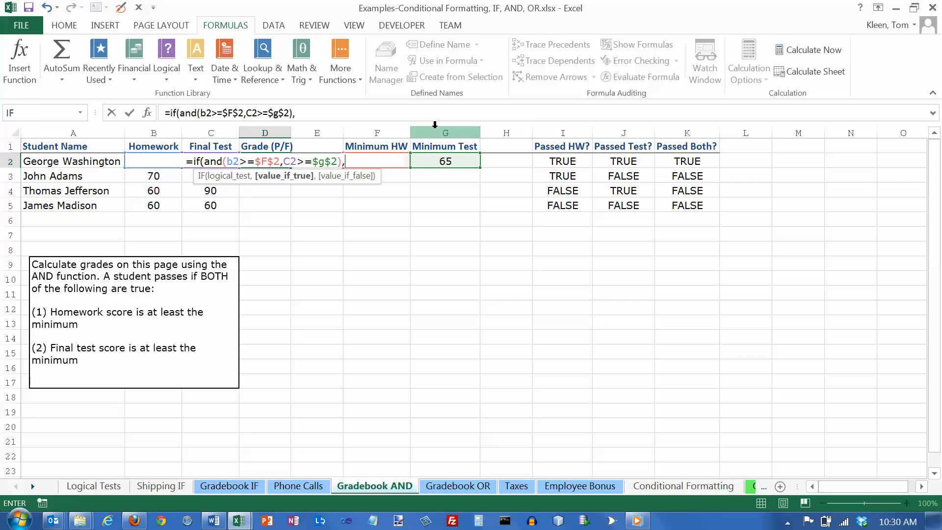
pyautogui.write('"P')
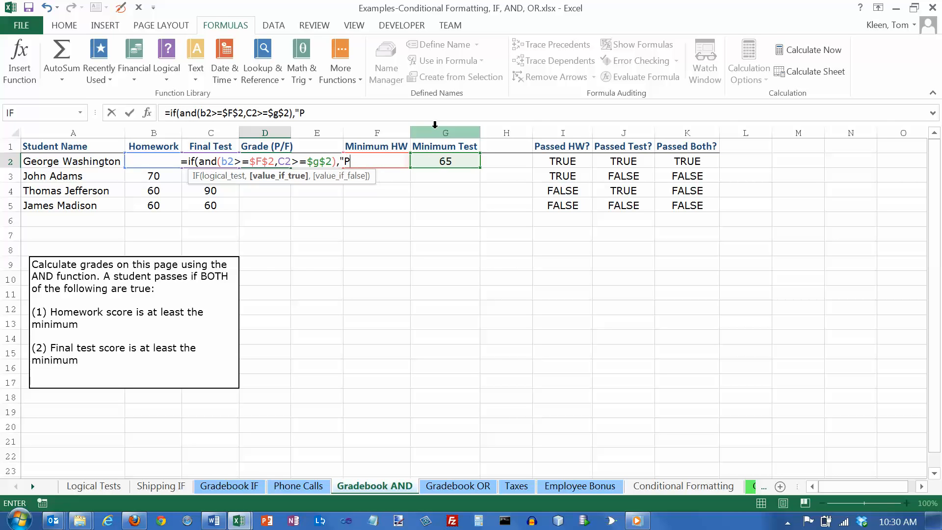
pyautogui.write('",')
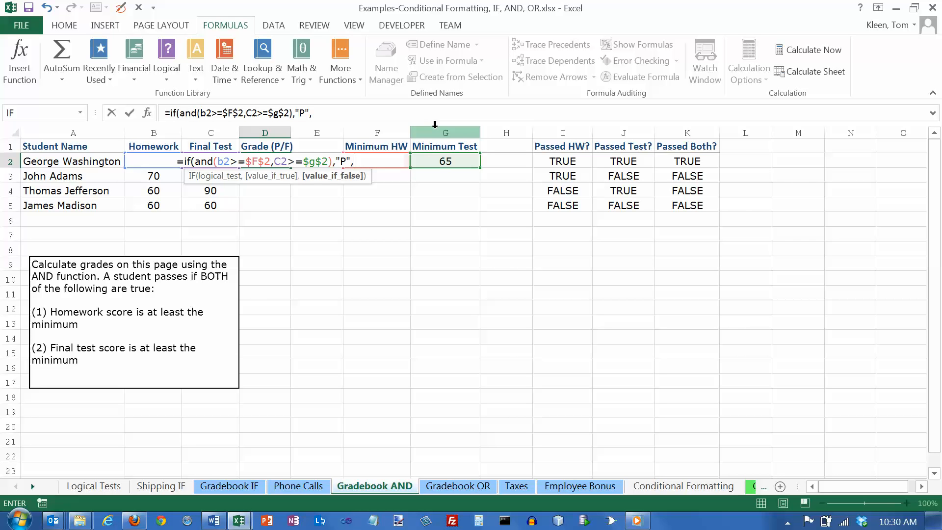
pyautogui.write('"F"')
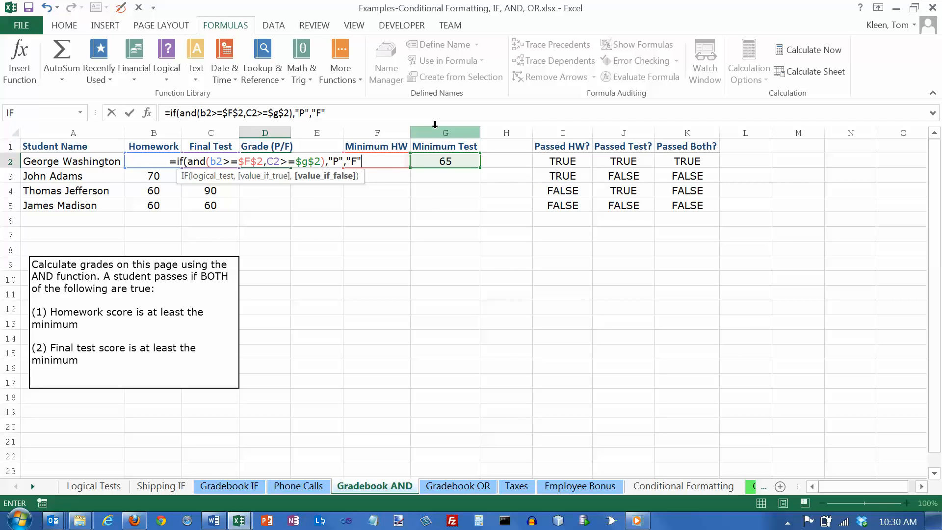
pyautogui.write(')')
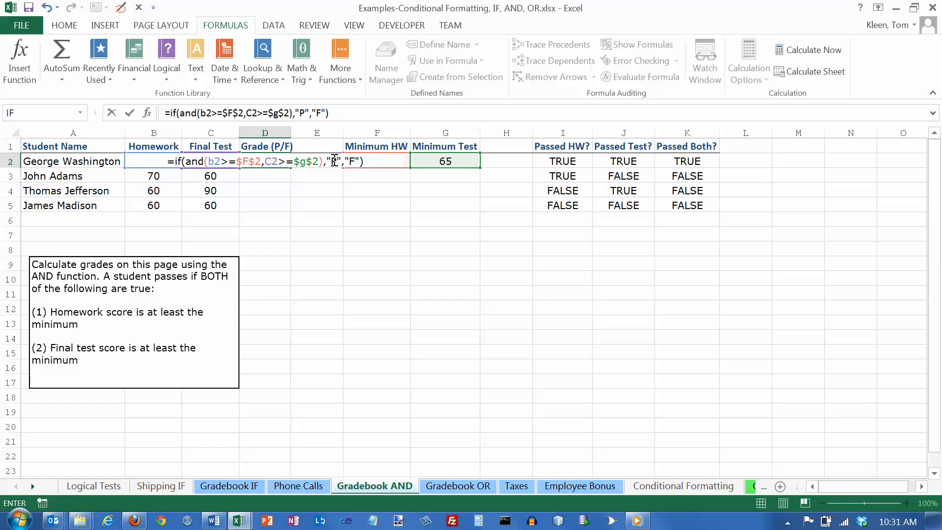
pyautogui.press('Return')
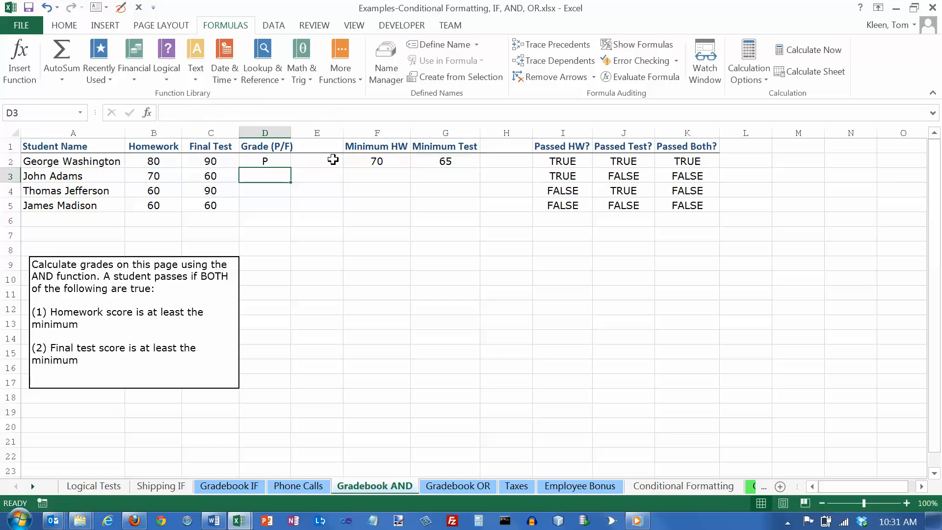
# - Fill the combined IF and AND formula from D2 down to D5 and compare it with the Passed Both? formula in K2
pyautogui.click(278, 162)
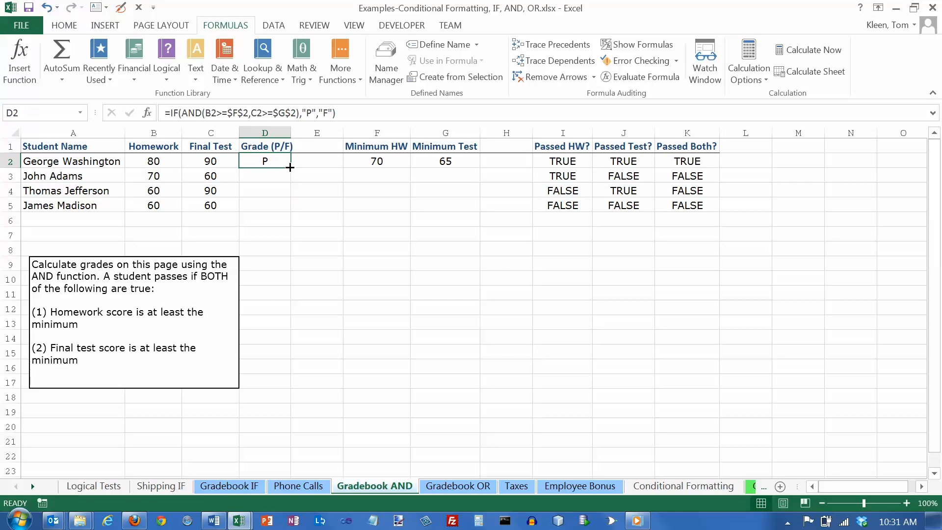
pyautogui.moveTo(290, 167); pyautogui.dragTo(290, 211)
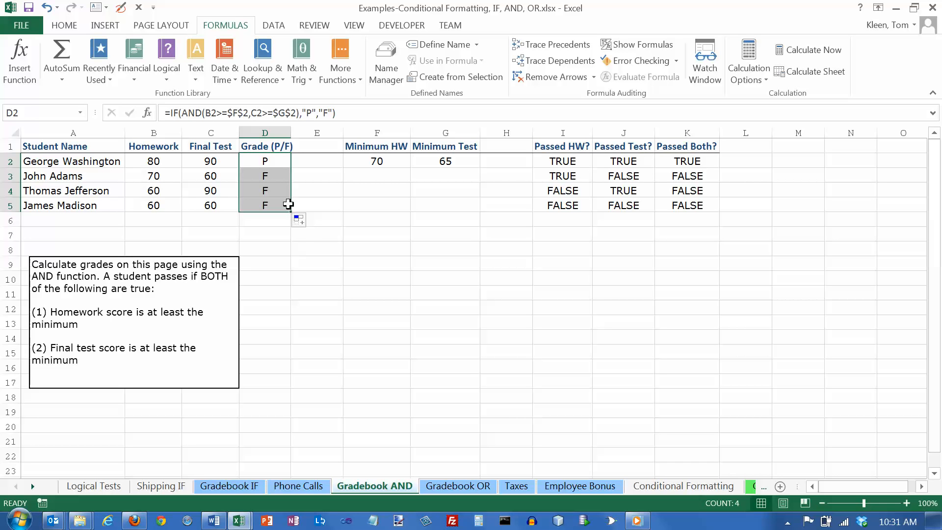
pyautogui.click(272, 161)
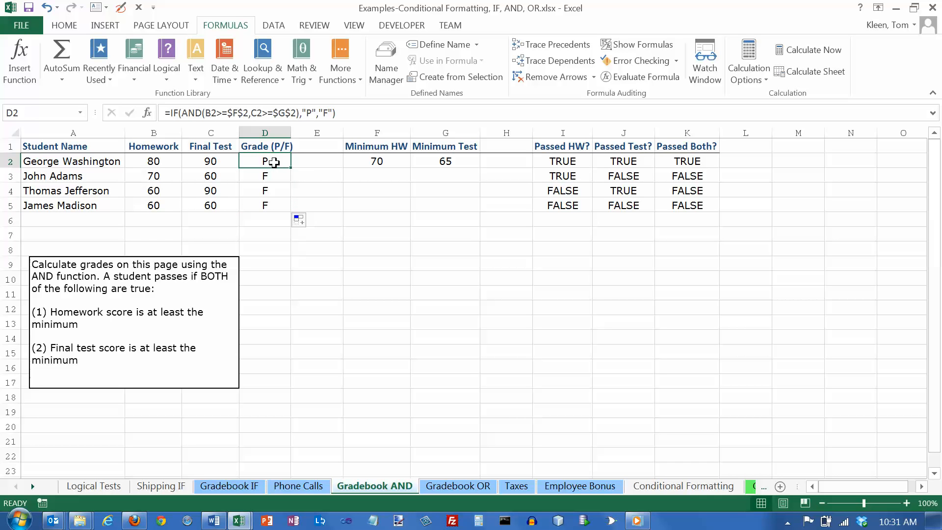
pyautogui.click(664, 162)
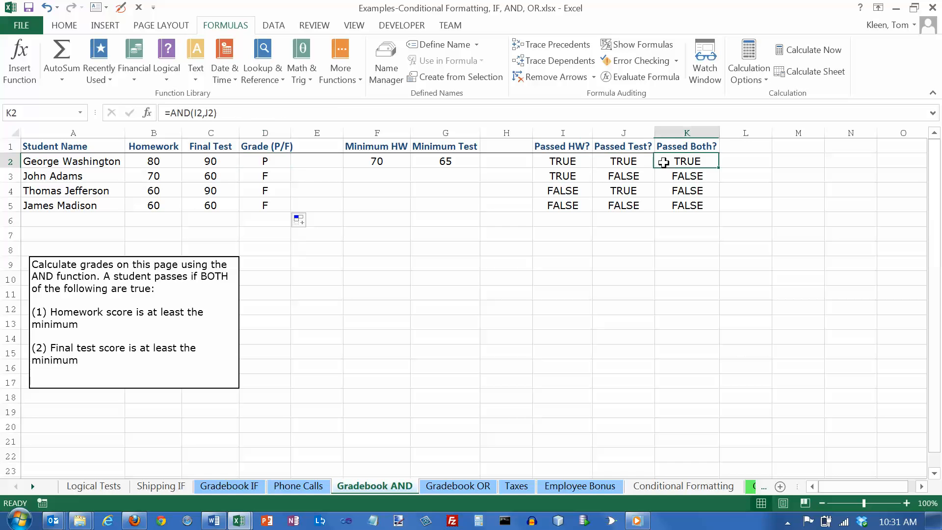
pyautogui.click(281, 163)
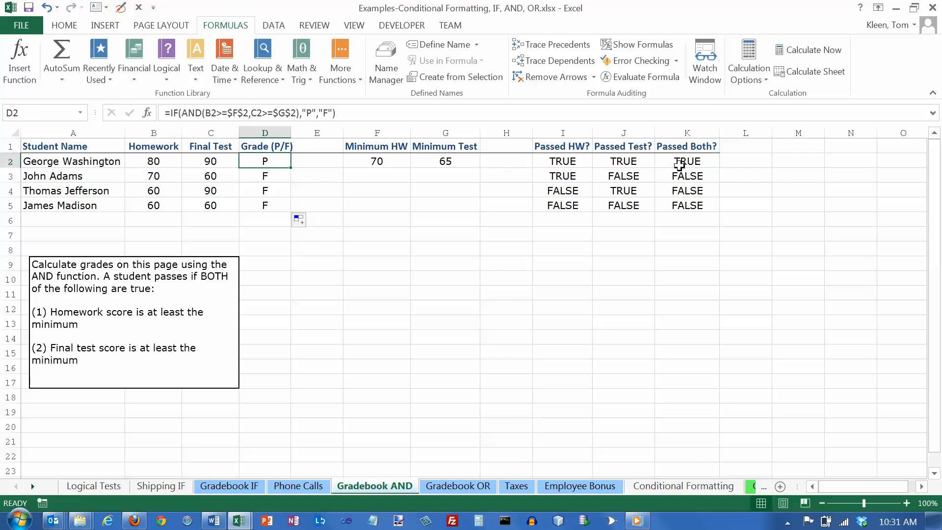